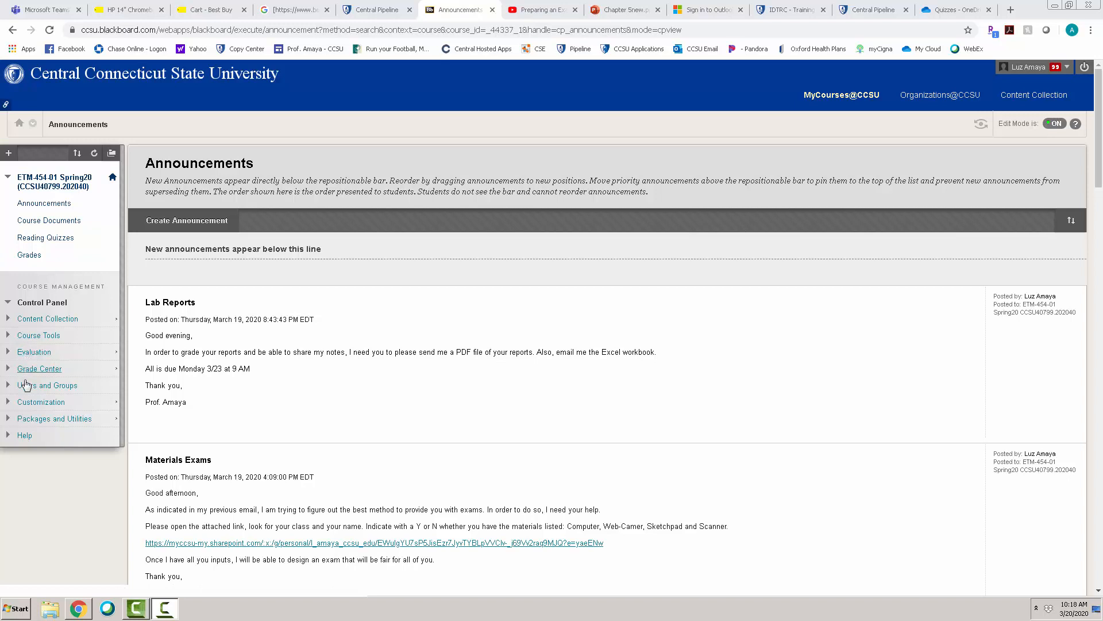
- Open the list of tests through the course's Tests, Surveys, and Pools tools
left_click(50, 338)
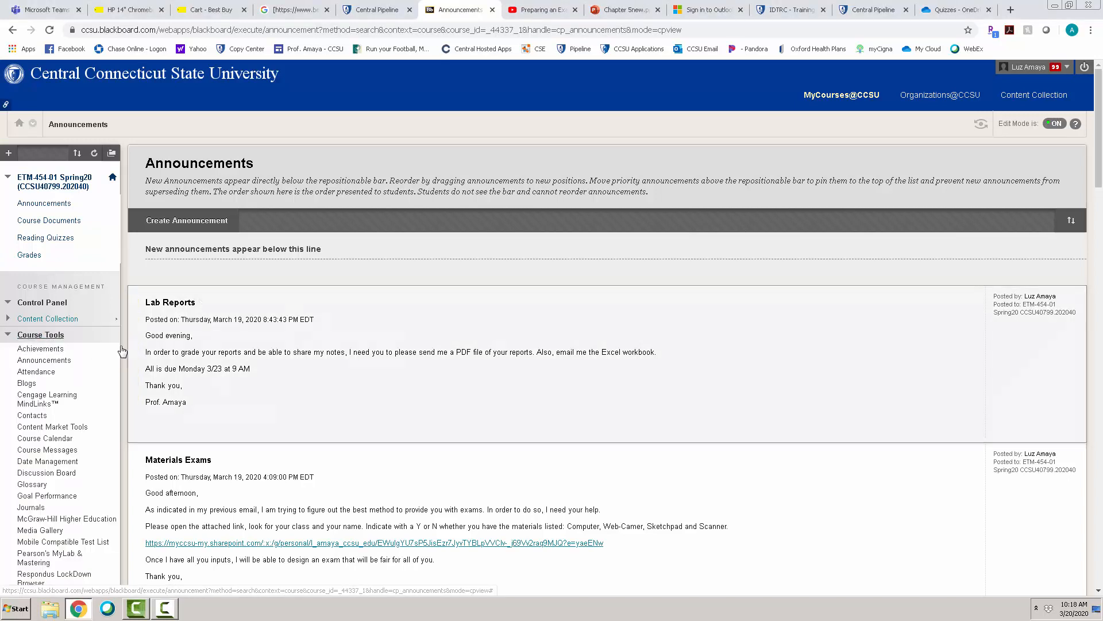
left_click_drag(1099, 157, 1099, 190)
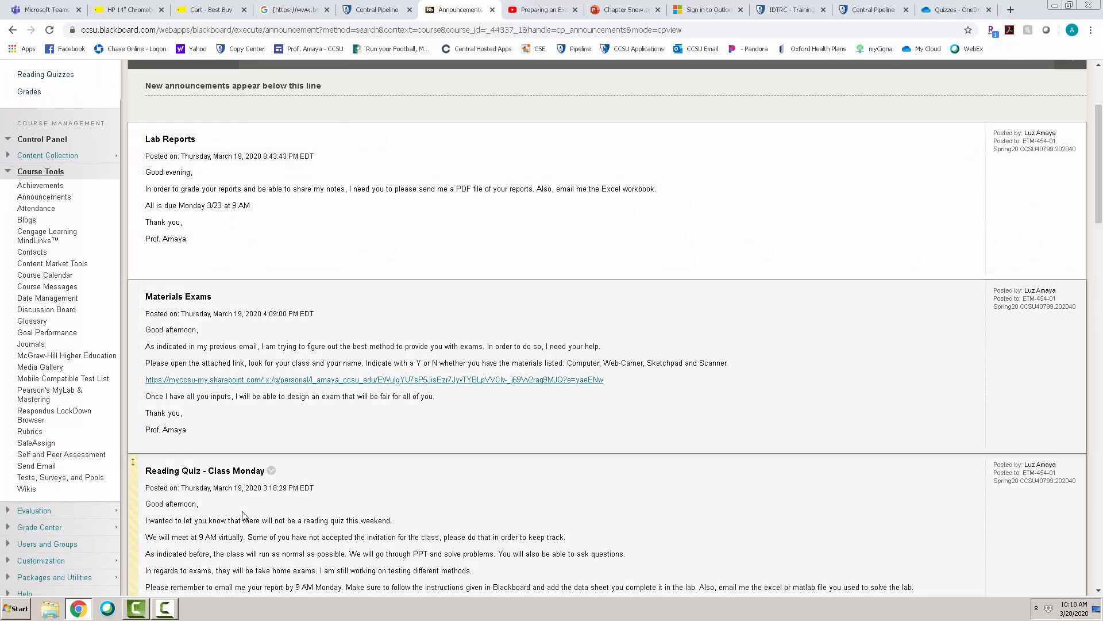
left_click(79, 479)
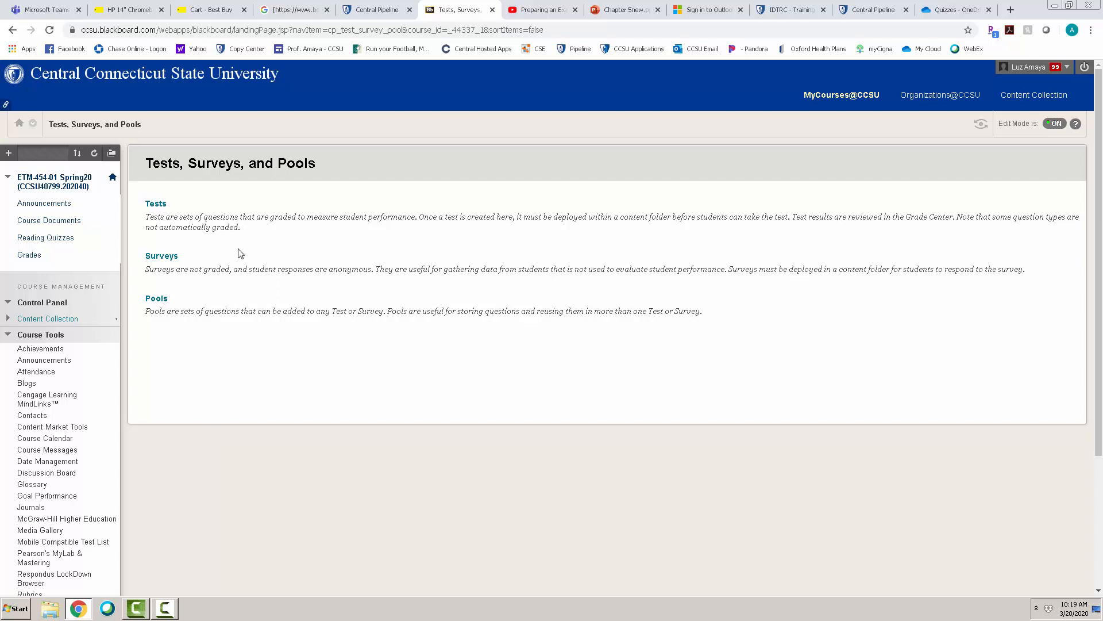
left_click(153, 204)
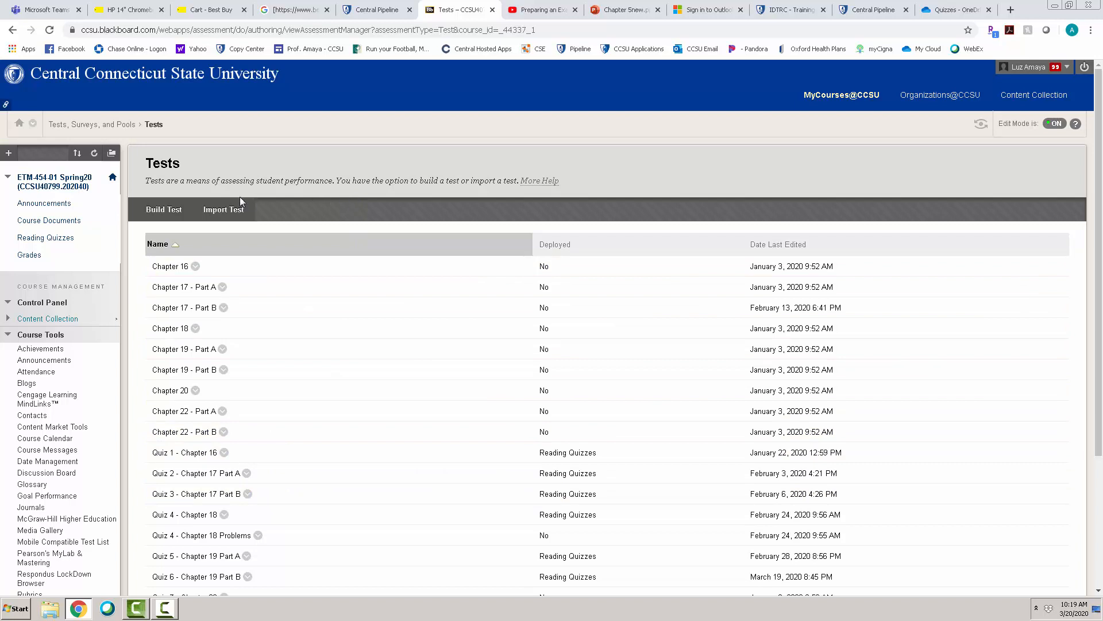
- Build a new test named "Trial 1" with blank description and instructions, and submit it
left_click(161, 210)
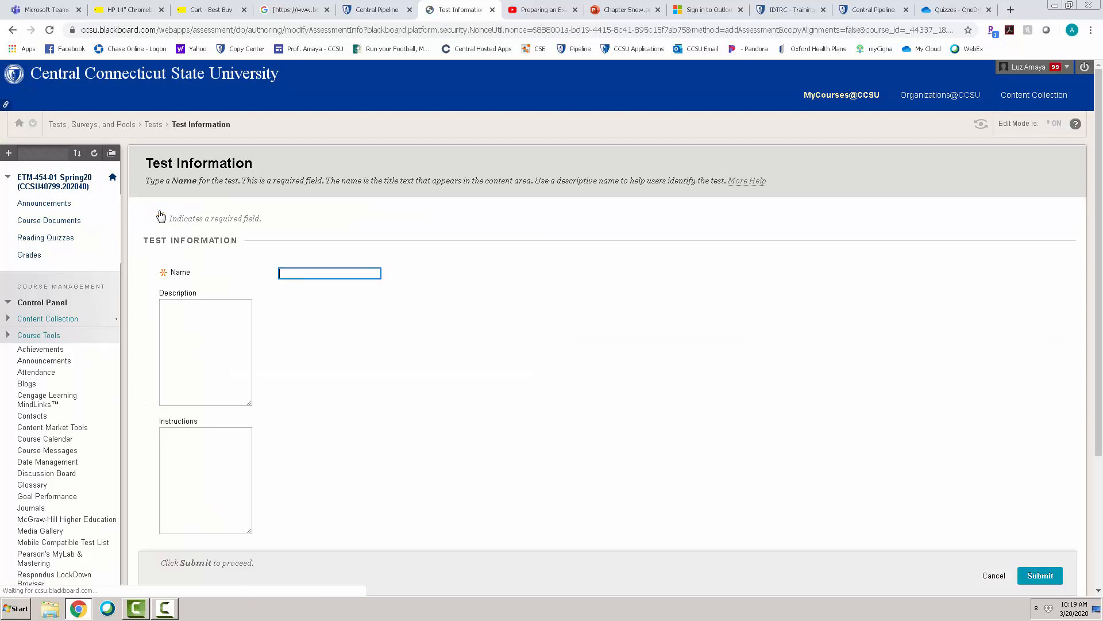
left_click(319, 275)
type("Tr")
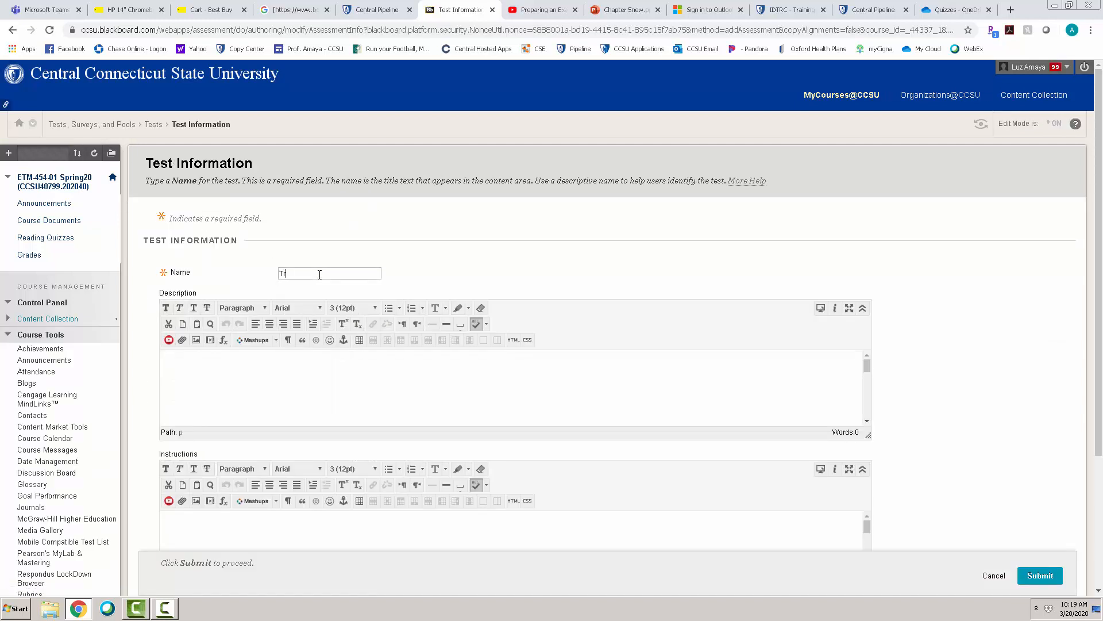
type("ial 1")
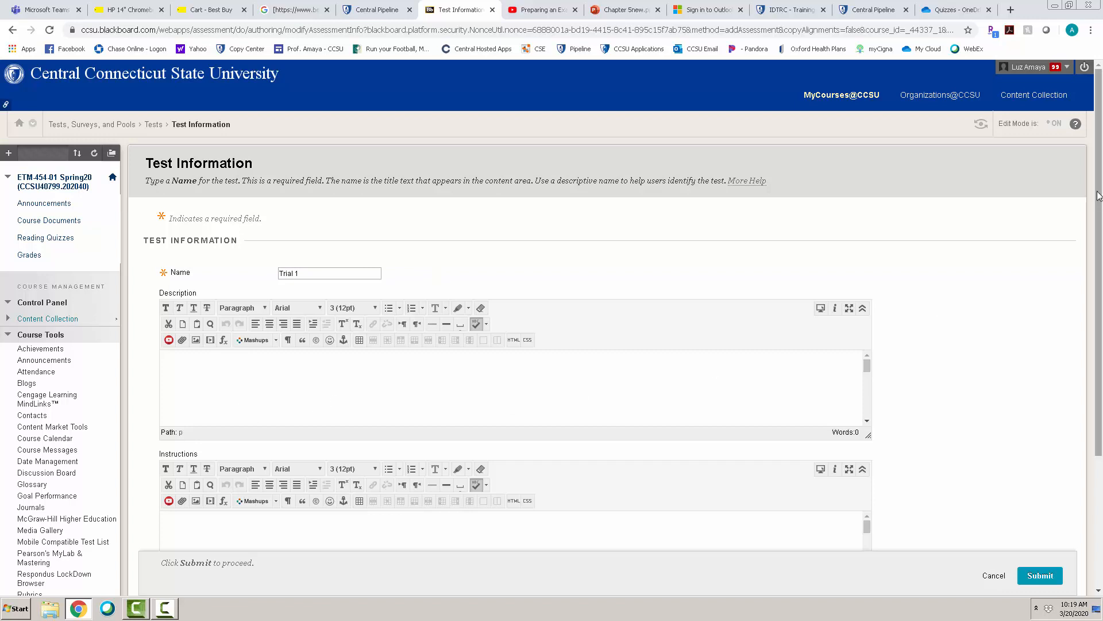
left_click_drag(1099, 196, 1099, 248)
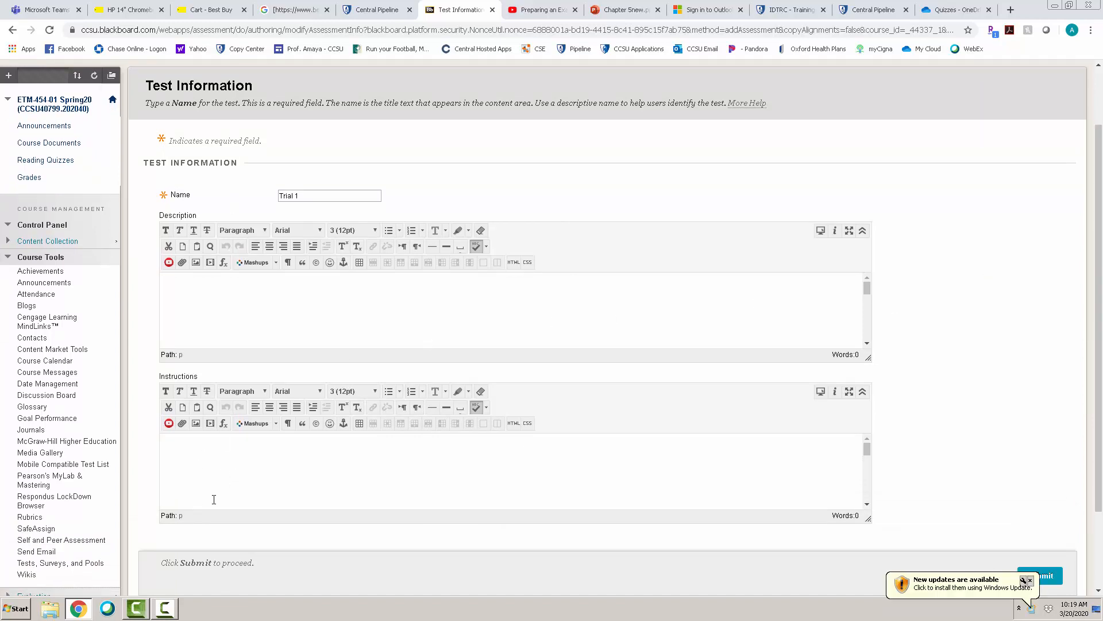
left_click(1030, 580)
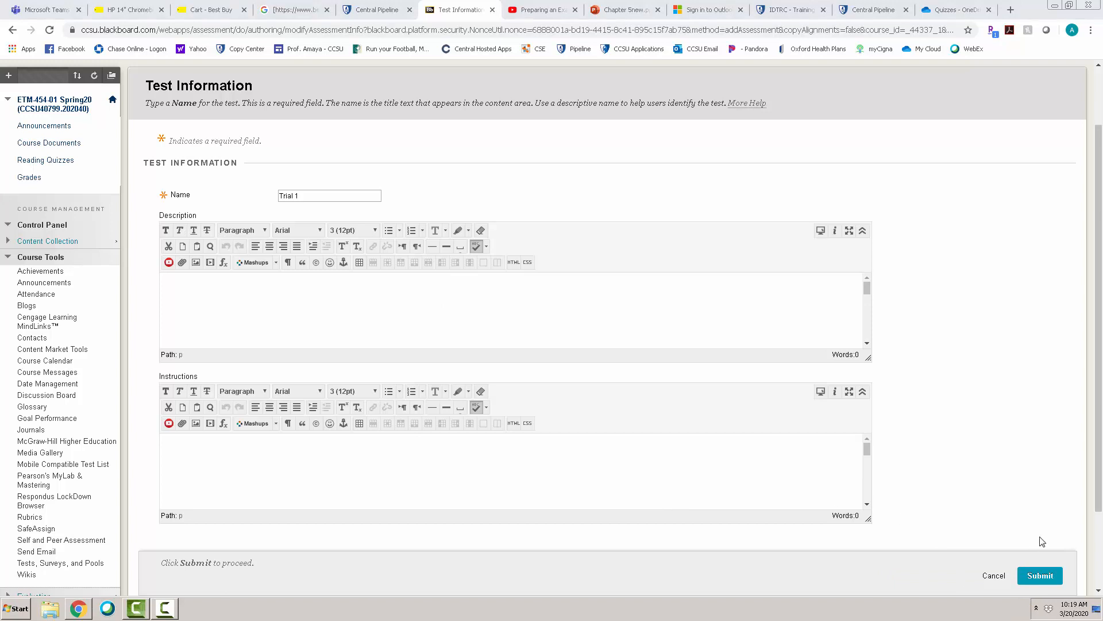
left_click(1038, 573)
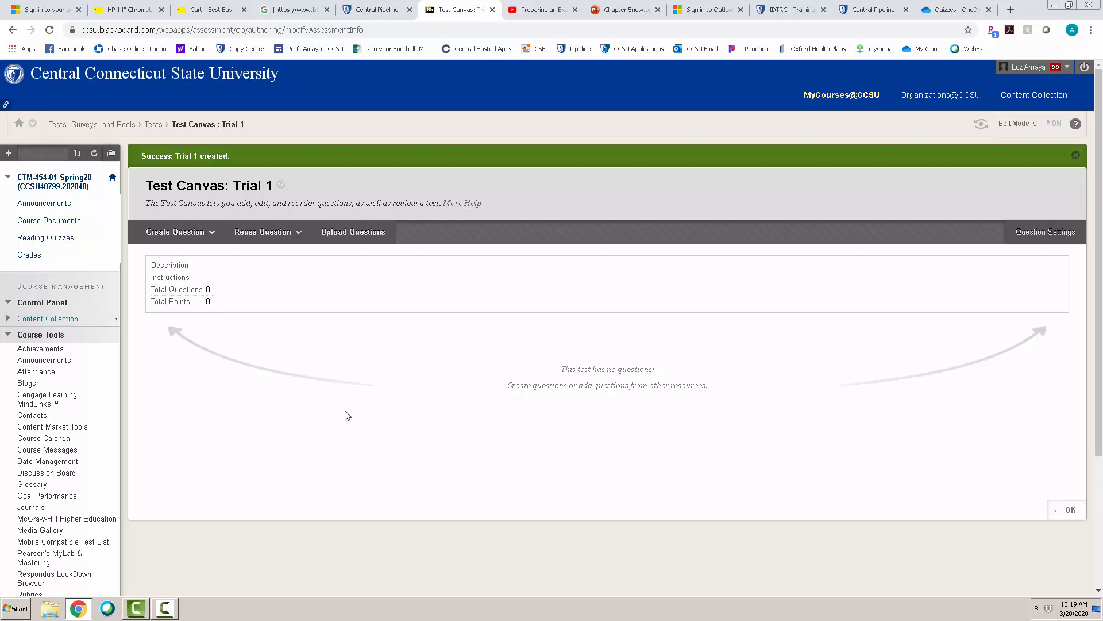
- Start a File Response question in Trial 1, leaving its title blank and placing the cursor in the question text
left_click(268, 233)
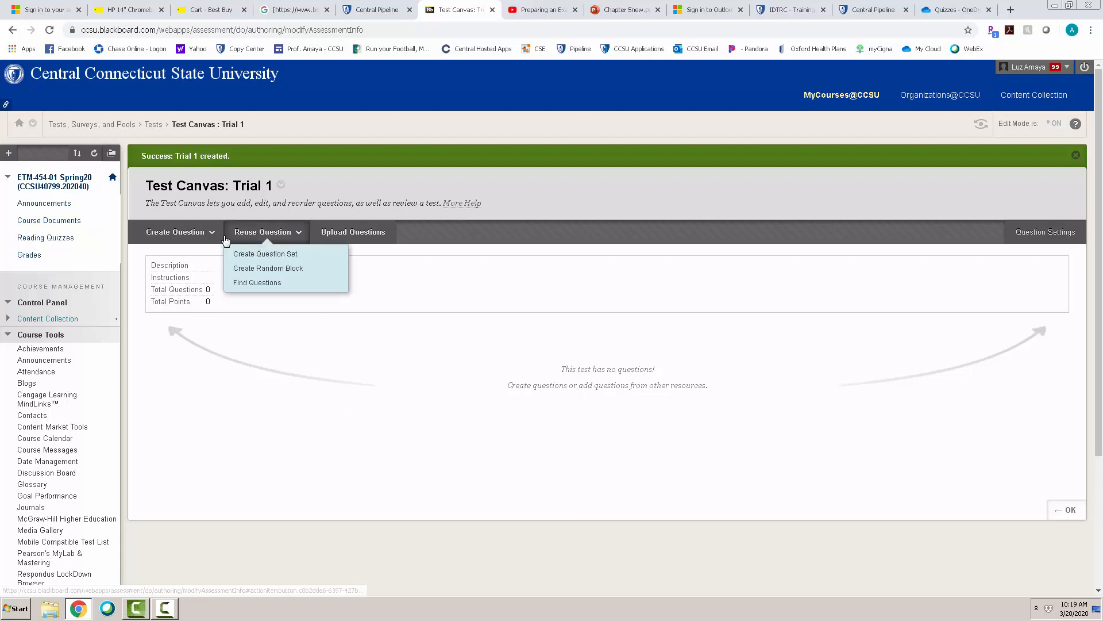
left_click(211, 233)
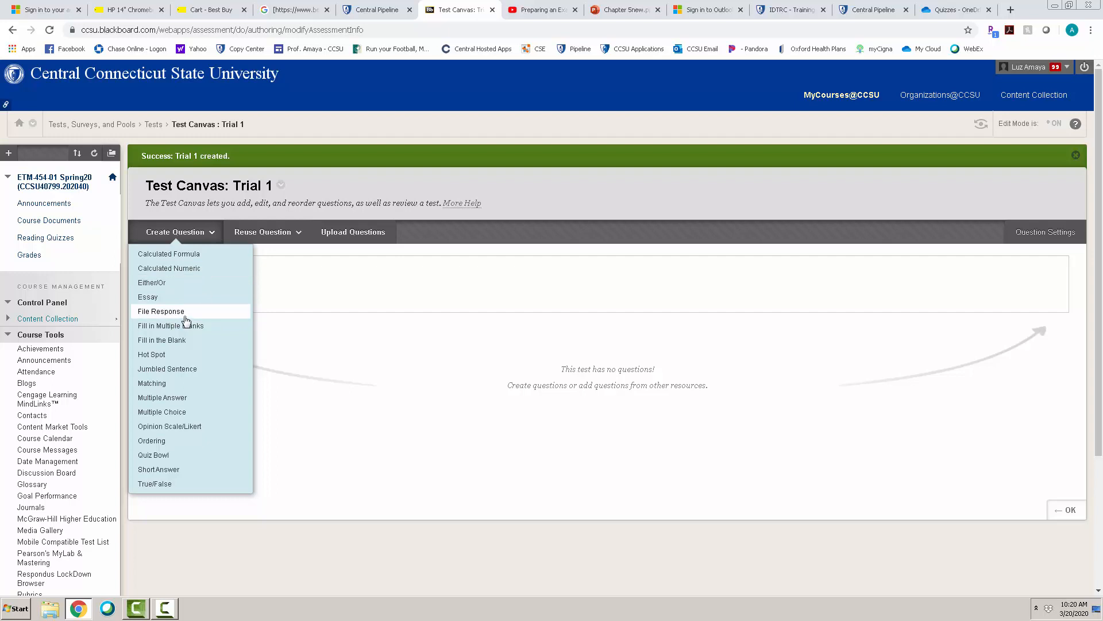
left_click(179, 315)
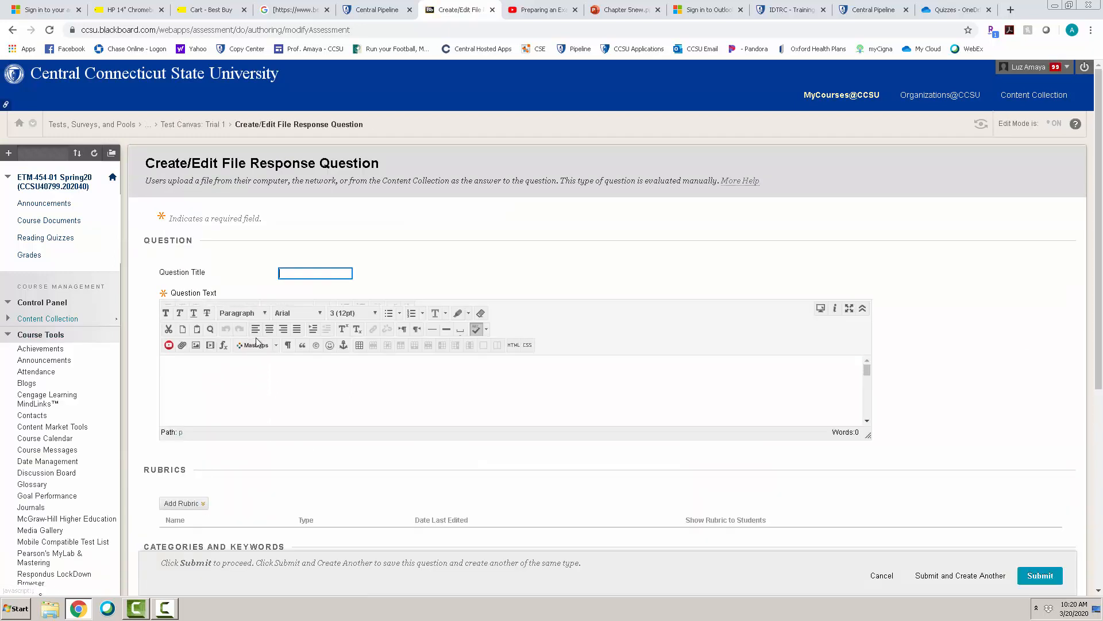
left_click(302, 274)
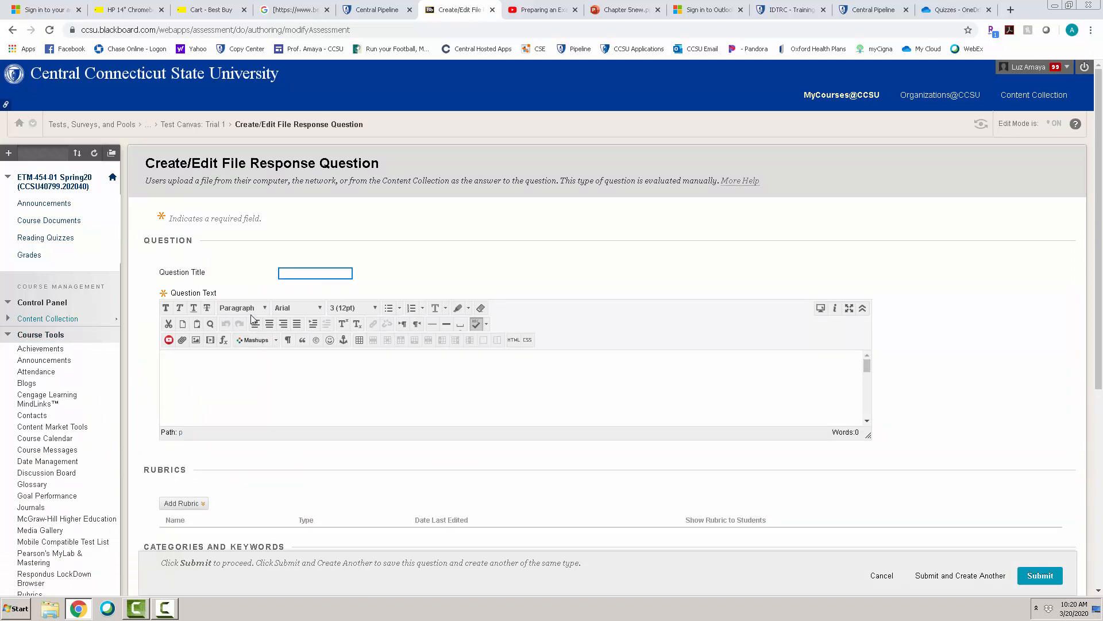
left_click(172, 366)
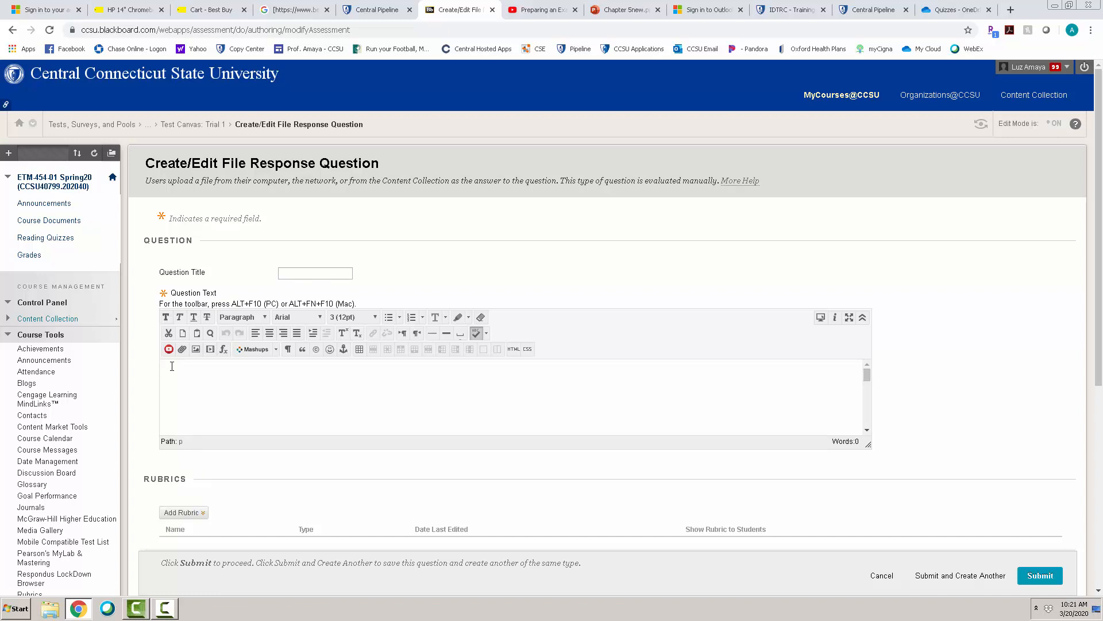
type("froblem")
key("BackSpace")
key("BackSpace")
key("BackSpace")
key("BackSpace")
key("BackSpace")
key("BackSpace")
- Attach 16.docx from the computer's Desktop library folder to the question text as a content link that opens in a new window
left_click(182, 348)
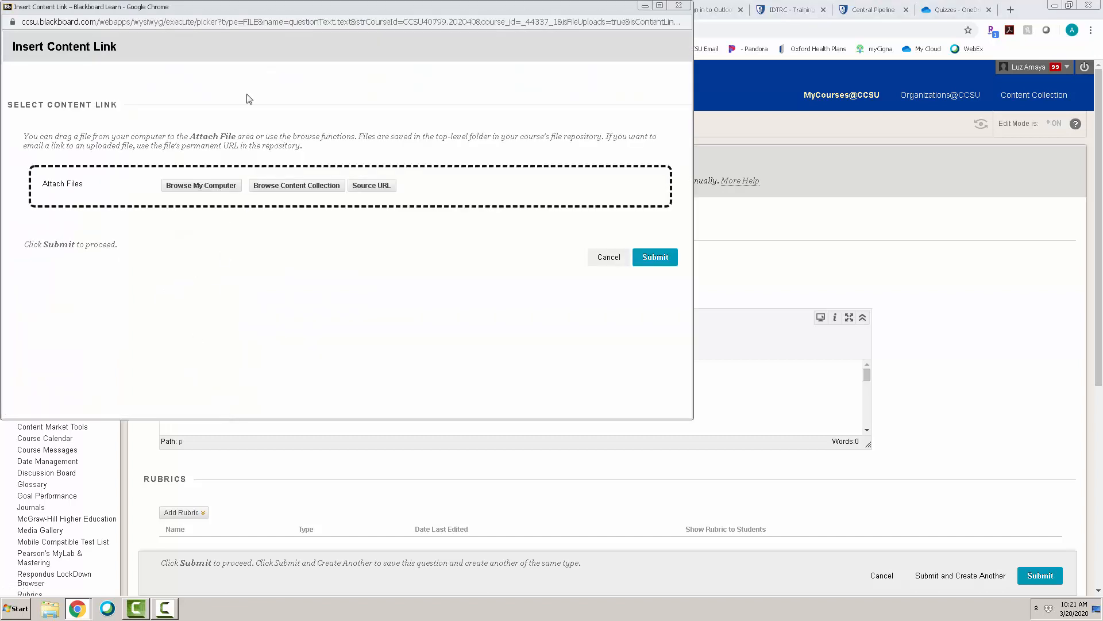
left_click(206, 187)
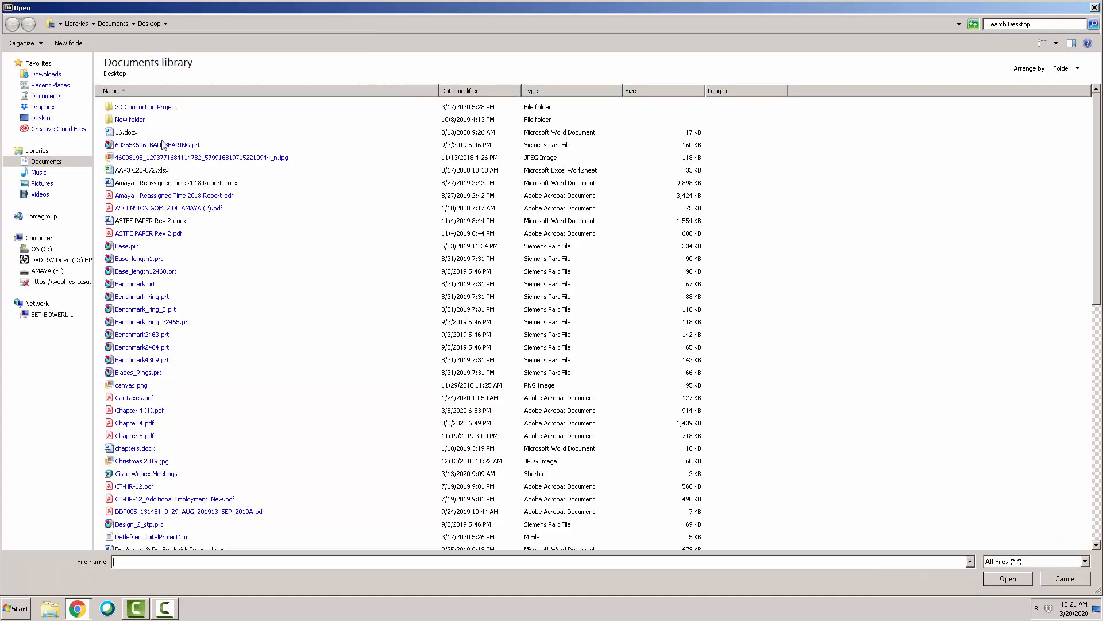
left_click(131, 134)
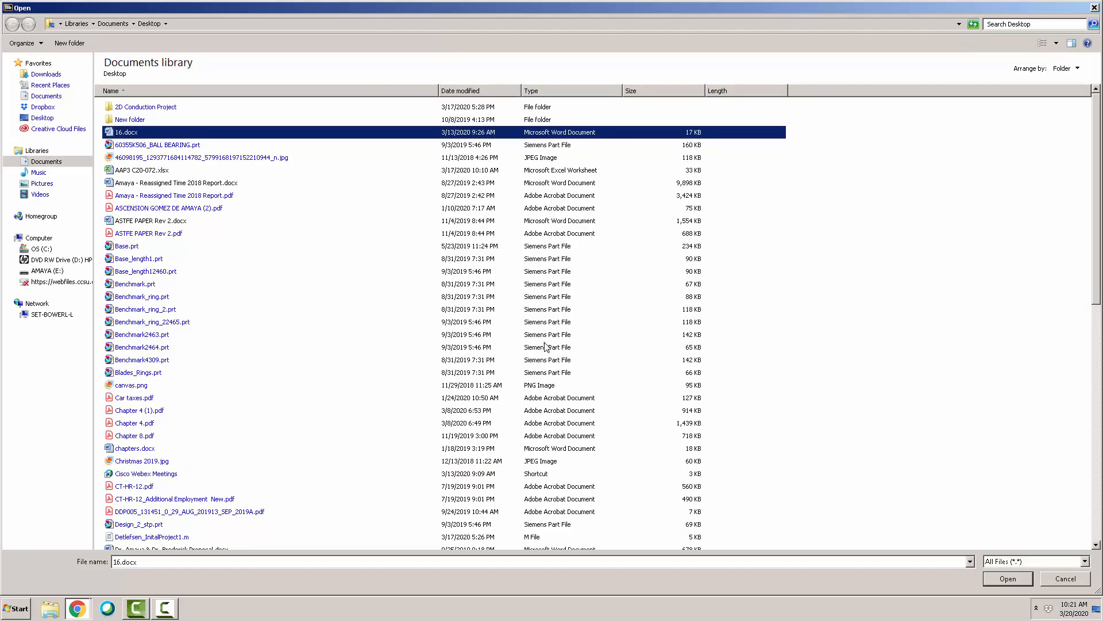
left_click(1009, 577)
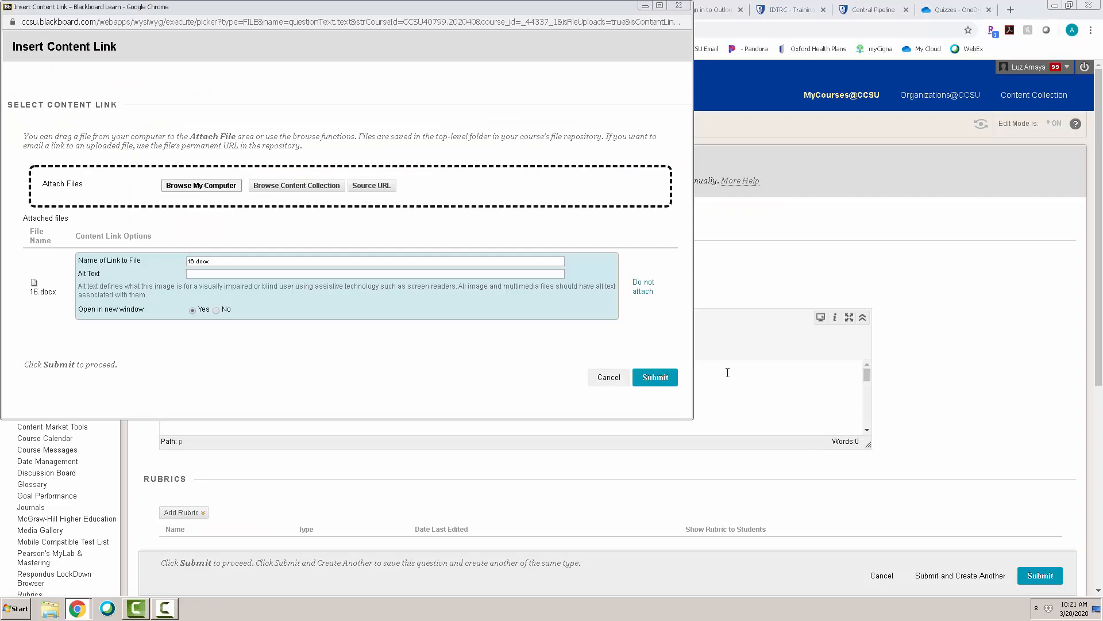
left_click(665, 381)
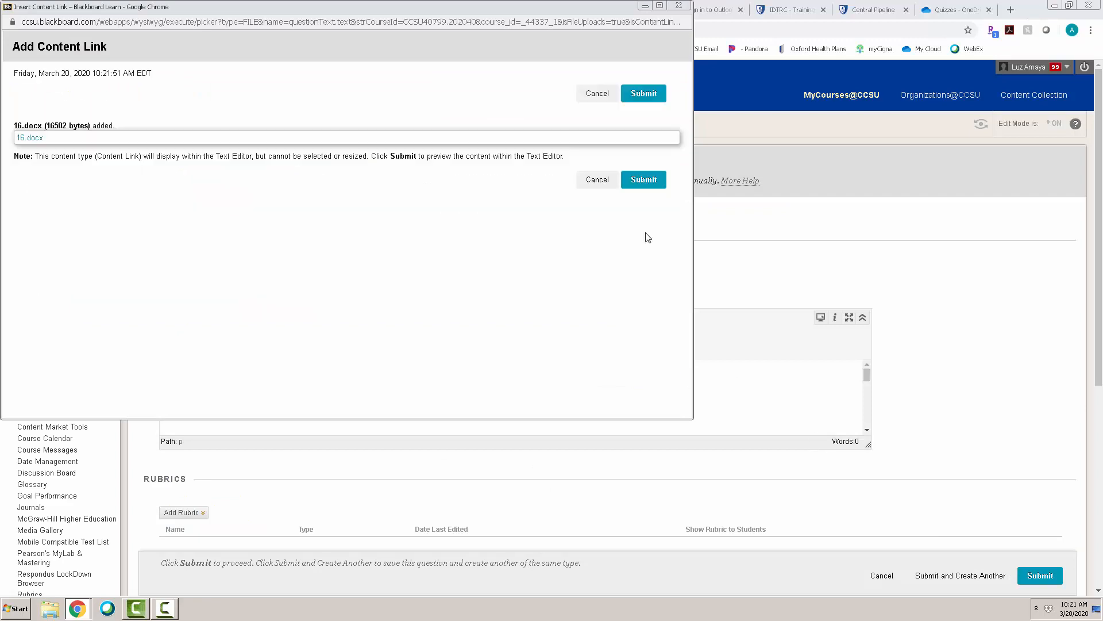
left_click(647, 182)
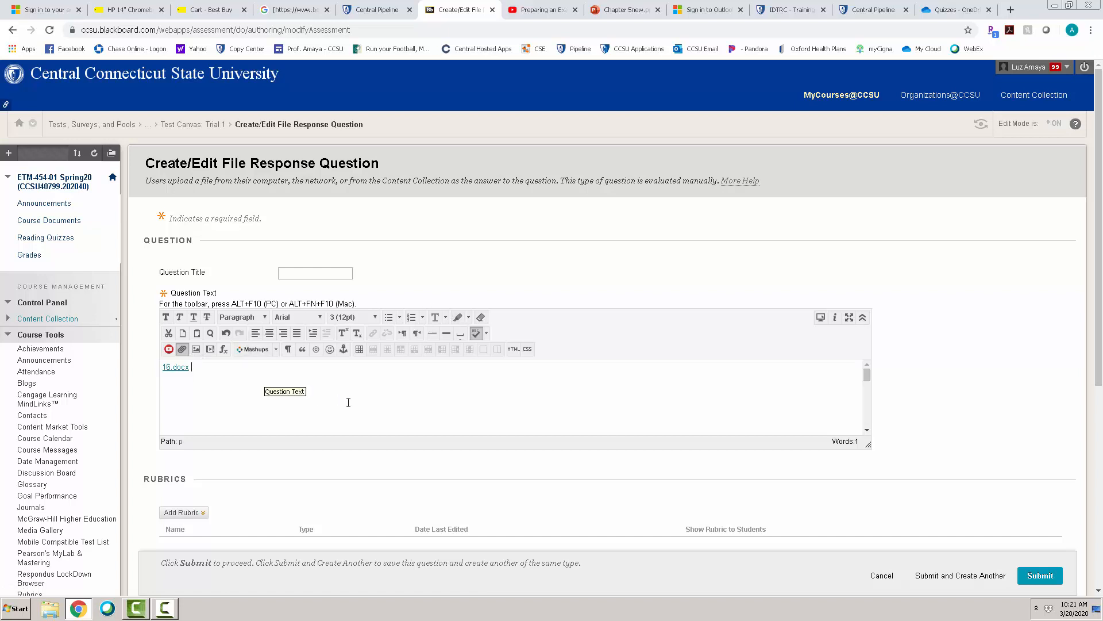
- Submit the File Response question without adding rubrics, categories, keywords or instructor notes
left_click_drag(1099, 251, 1099, 399)
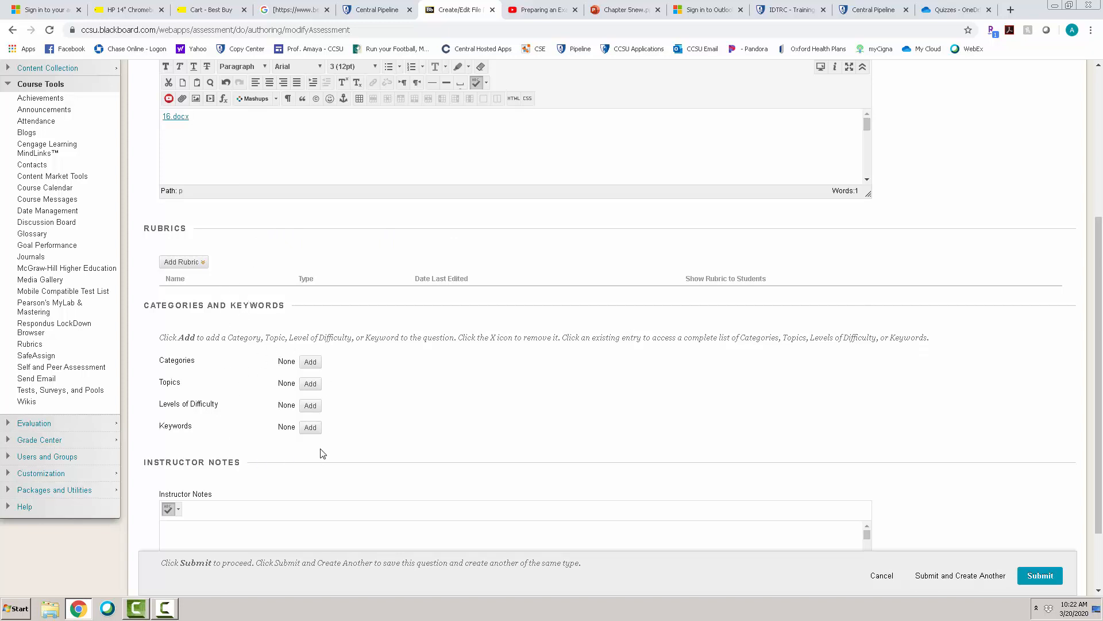
left_click_drag(1099, 335, 1102, 389)
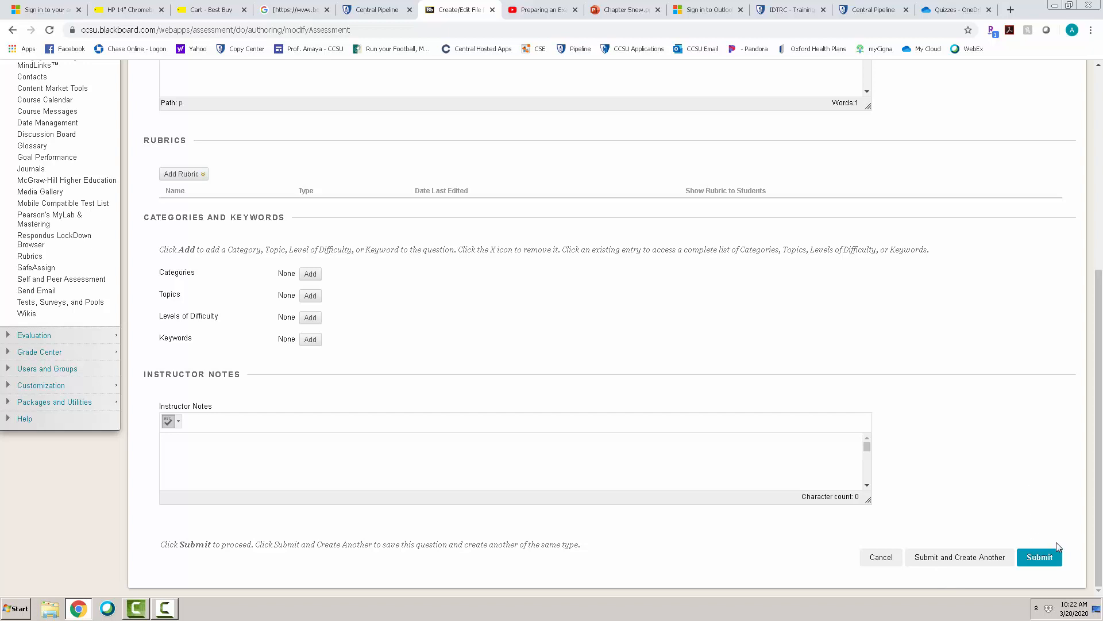
left_click(1038, 558)
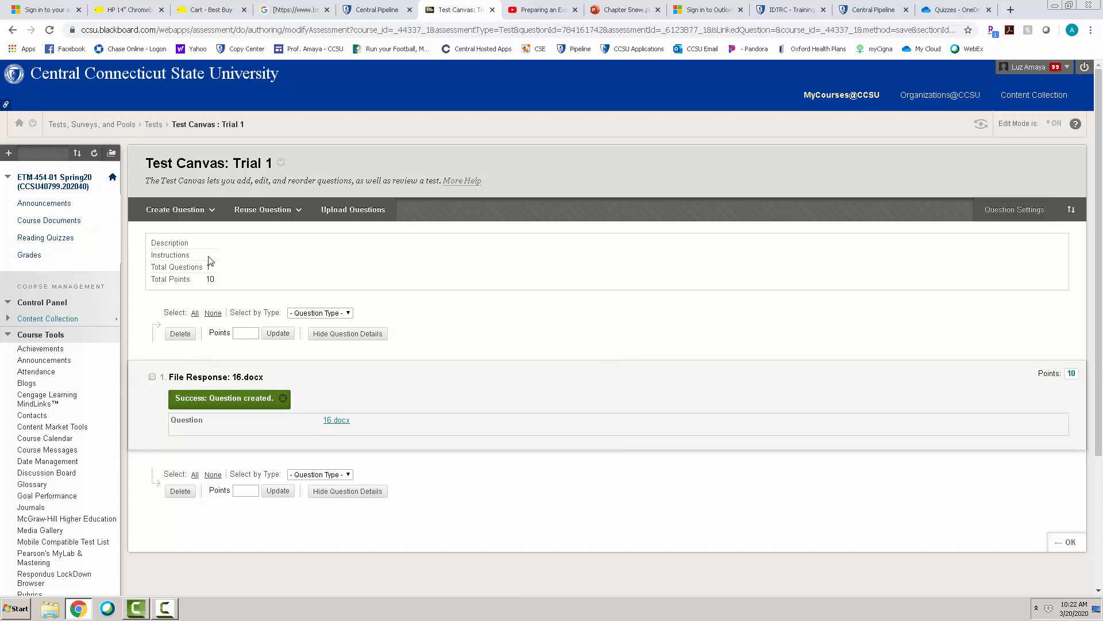
- Create a True/False question reading "Is this true?" with True as the correct answer, and submit it
left_click(205, 208)
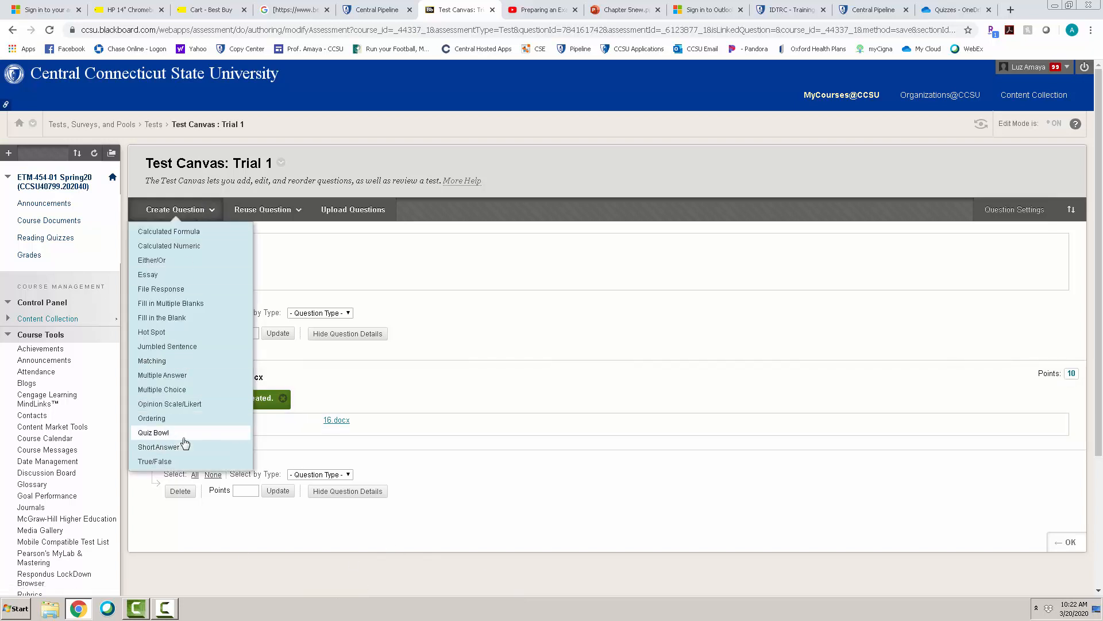
left_click(163, 462)
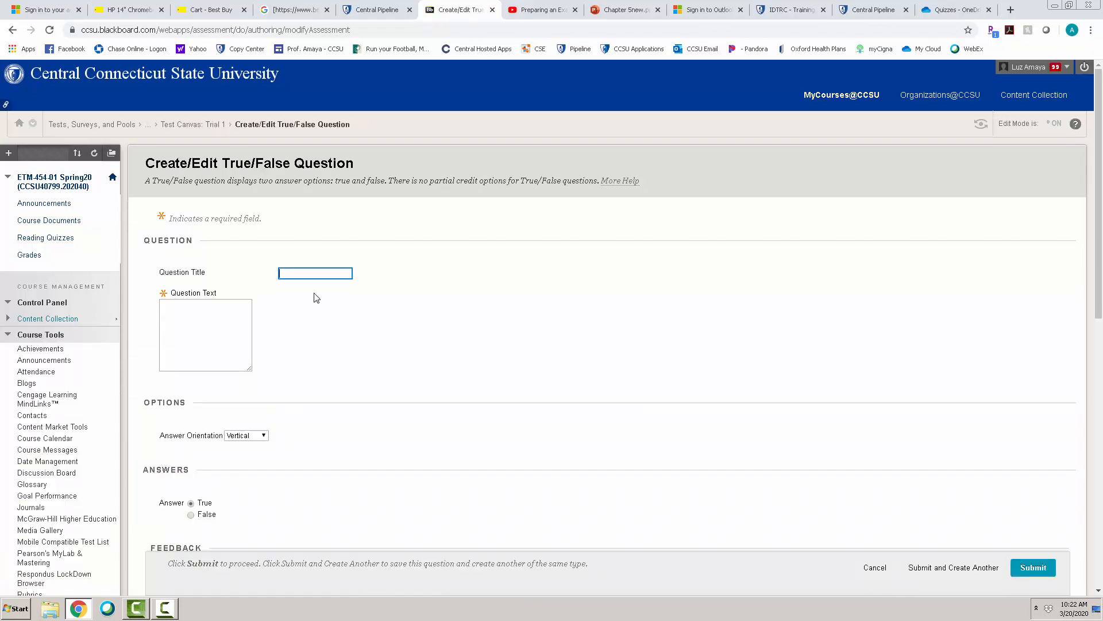
left_click(206, 377)
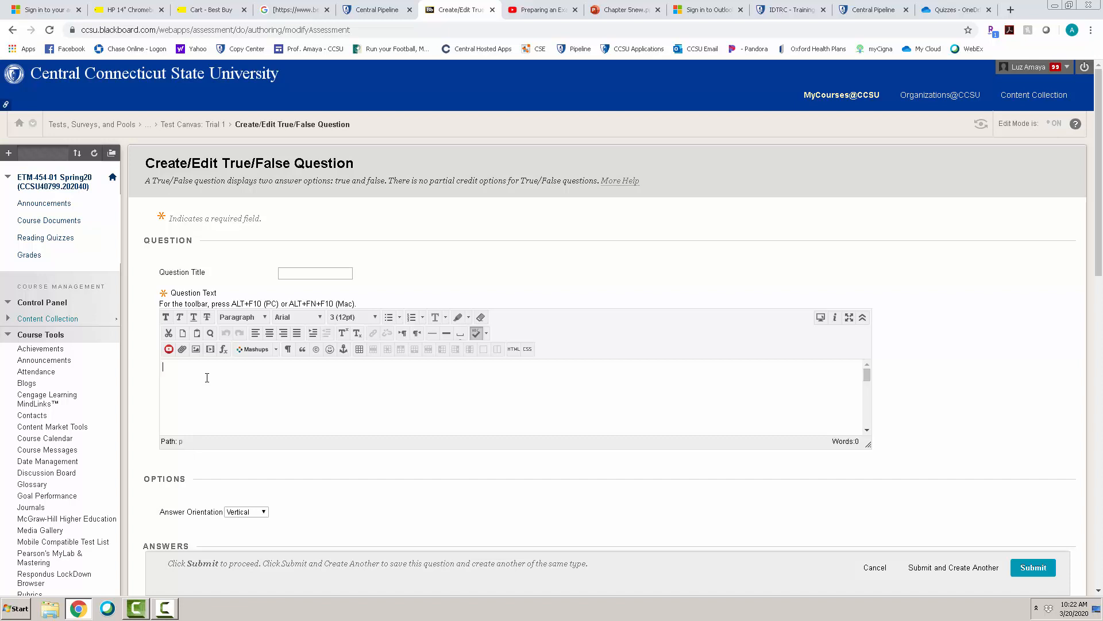
type("Is this true?")
left_click_drag(1100, 247, 1100, 325)
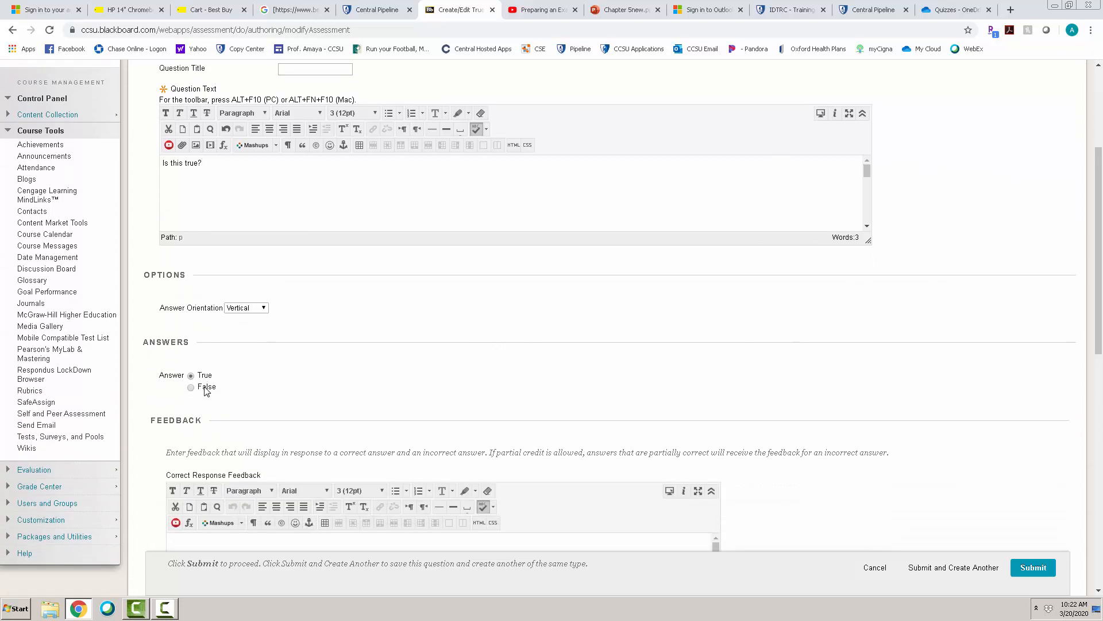
left_click(1025, 568)
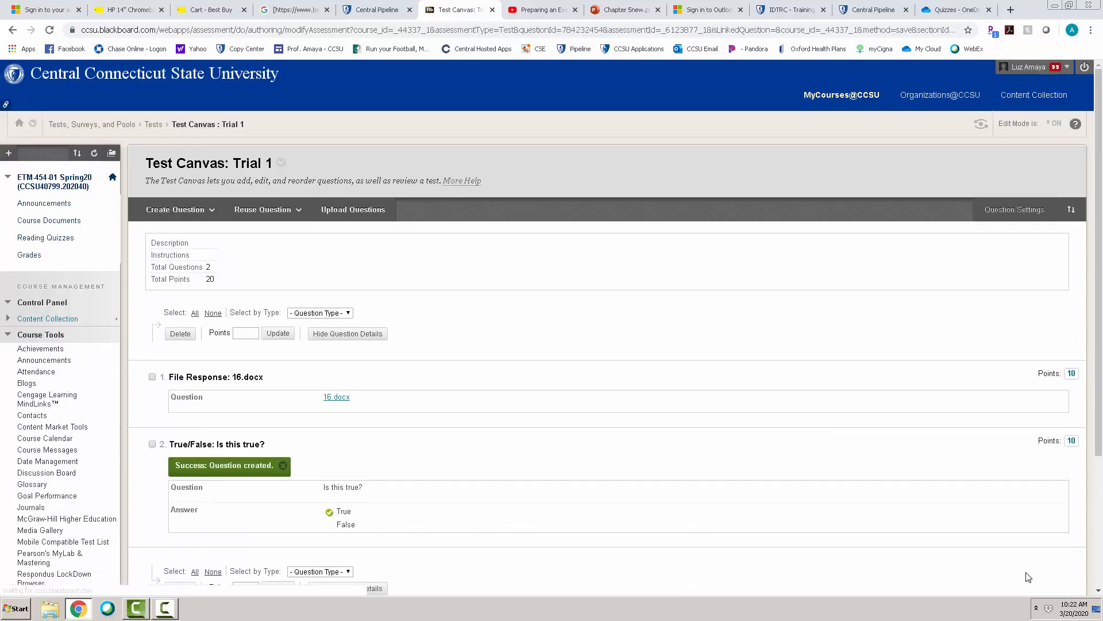
- Finish editing the Trial 1 test canvas and find the test in the Tests list
scroll(1099, 326, "down", 2)
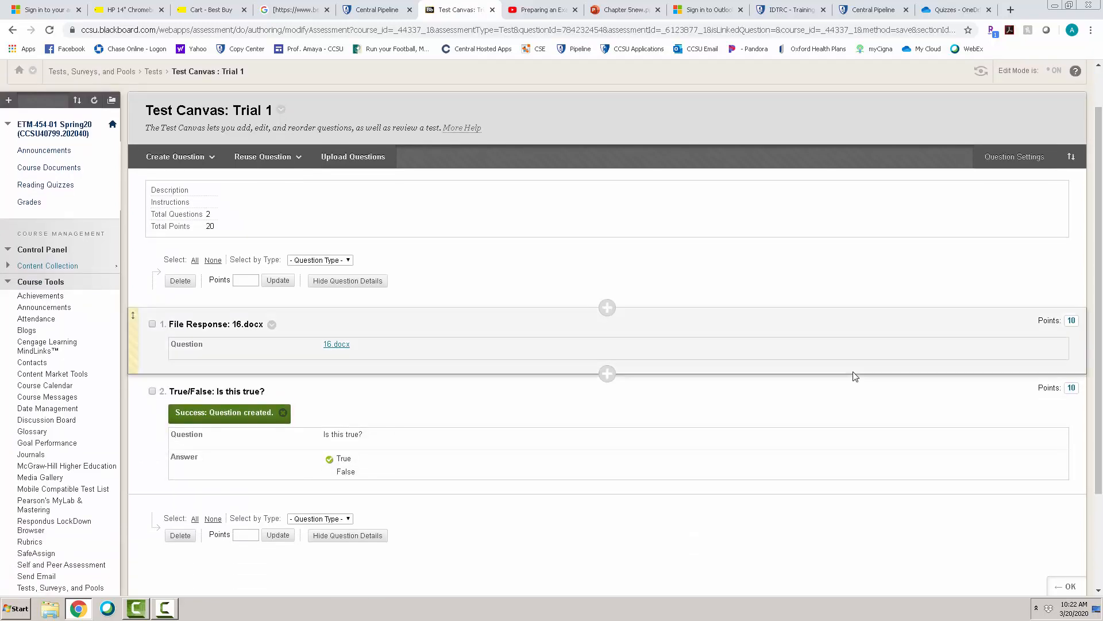
left_click(167, 157)
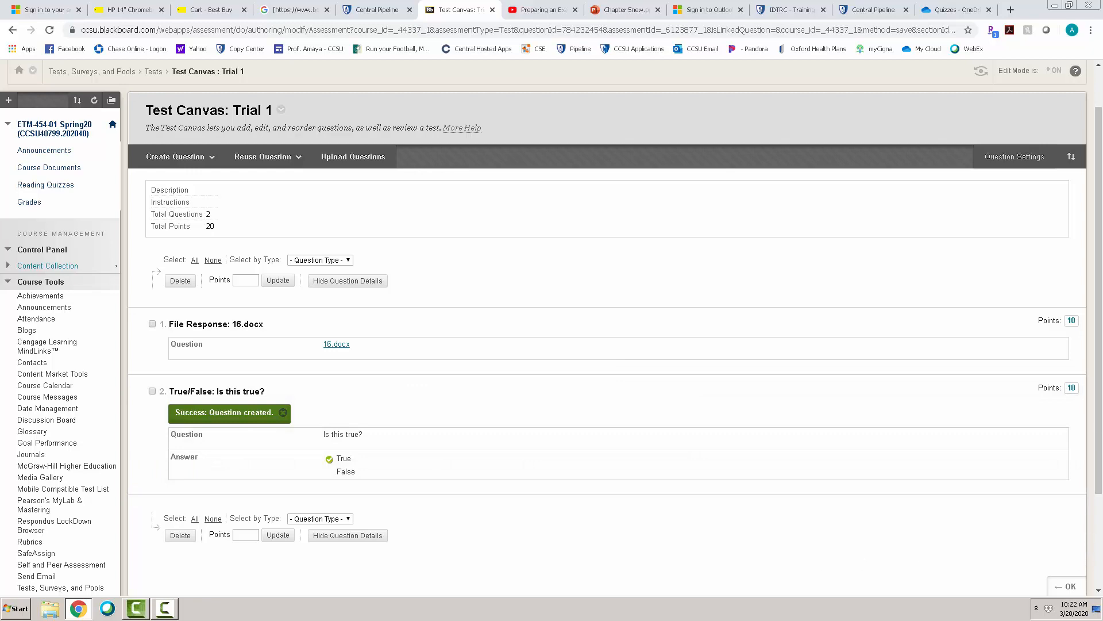
scroll(1100, 455, "down", 1)
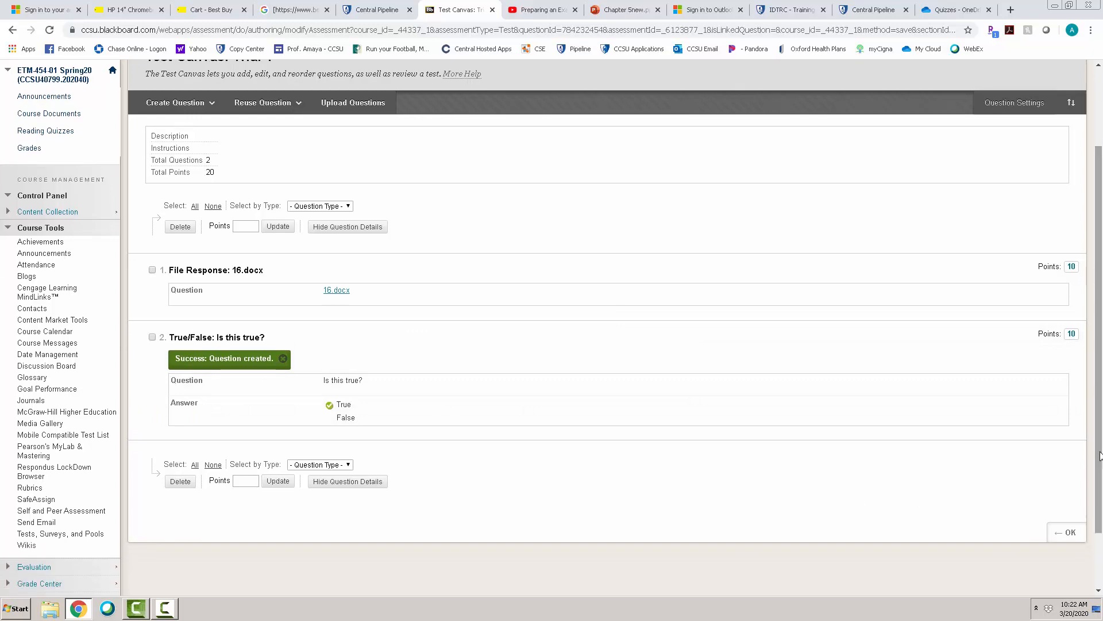
left_click(1067, 531)
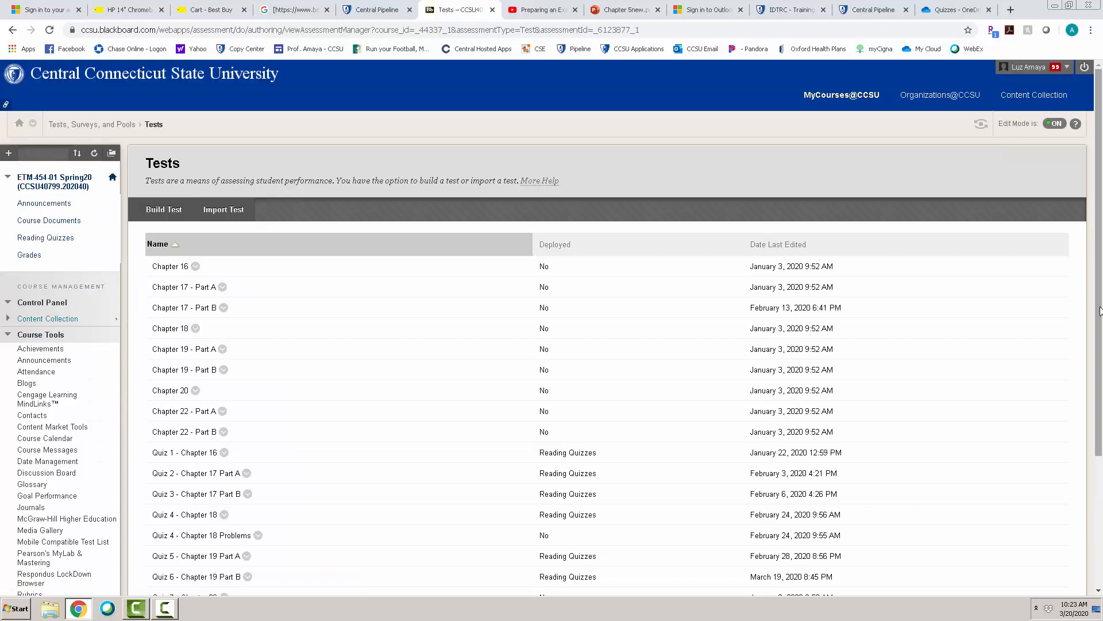
scroll(1100, 416, "down", 2)
scroll(1100, 416, "down", 1)
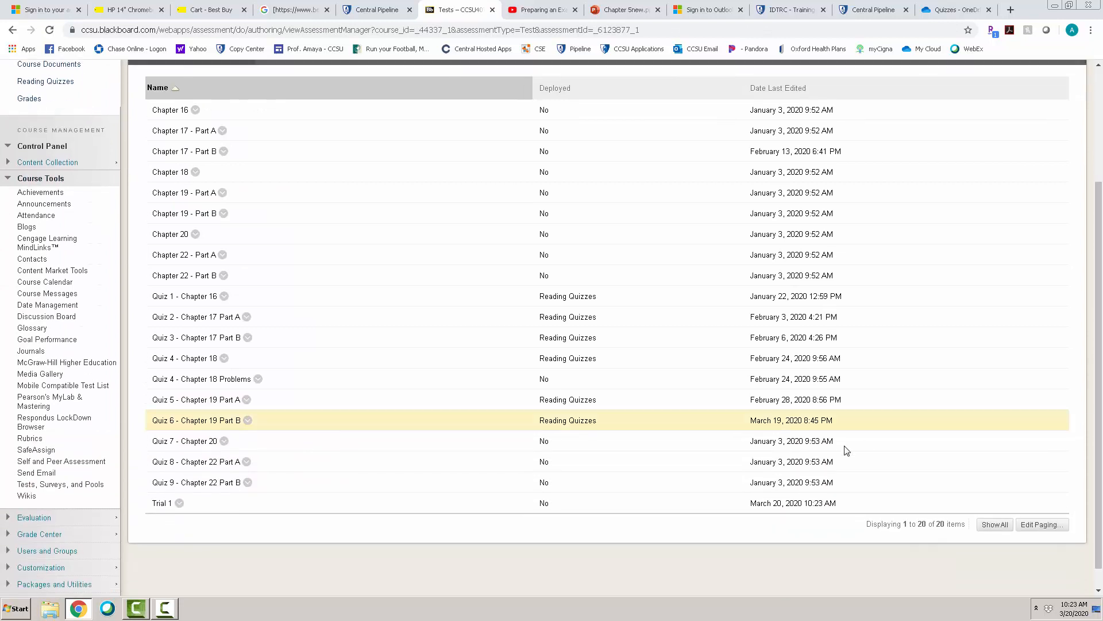
- Add a content area named Exams to the course menu, make it available to users, and open it
left_click_drag(1098, 408, 1099, 285)
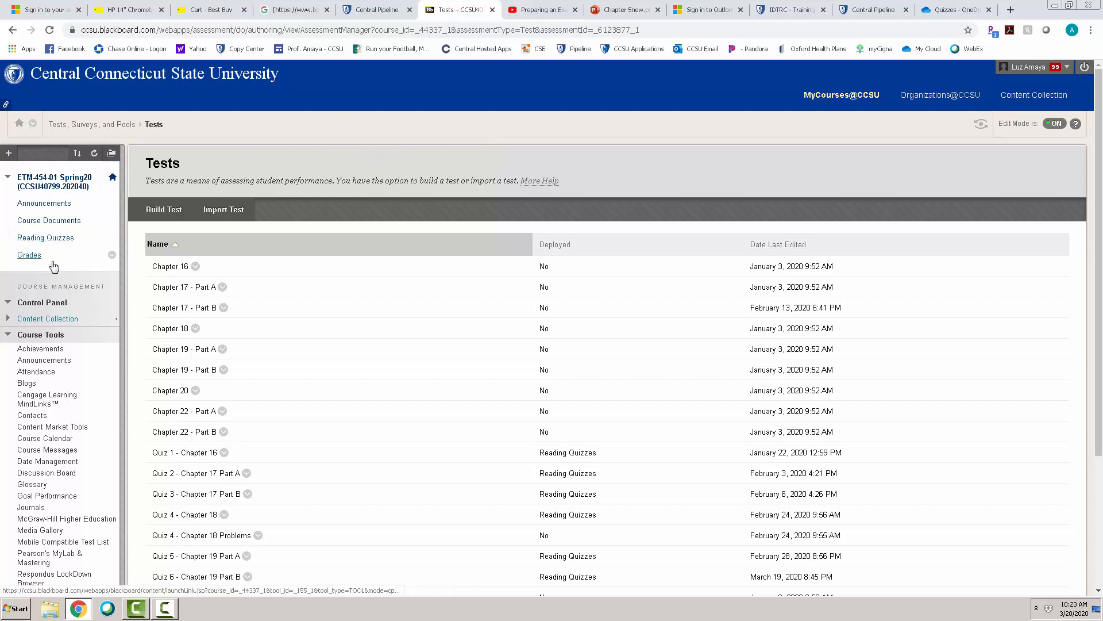
left_click(9, 153)
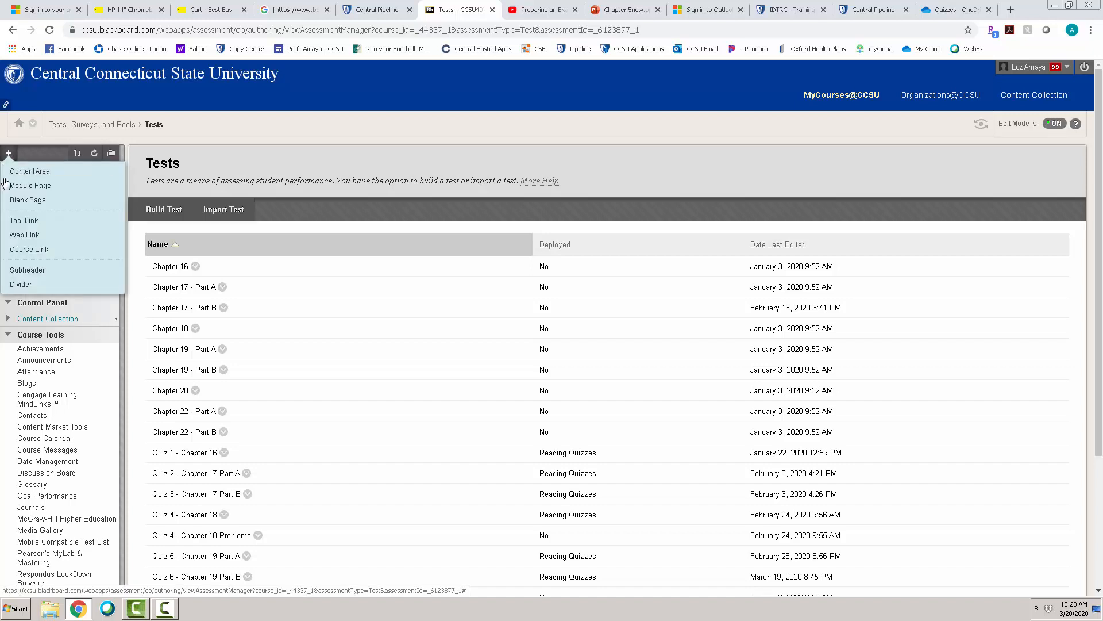
left_click(24, 173)
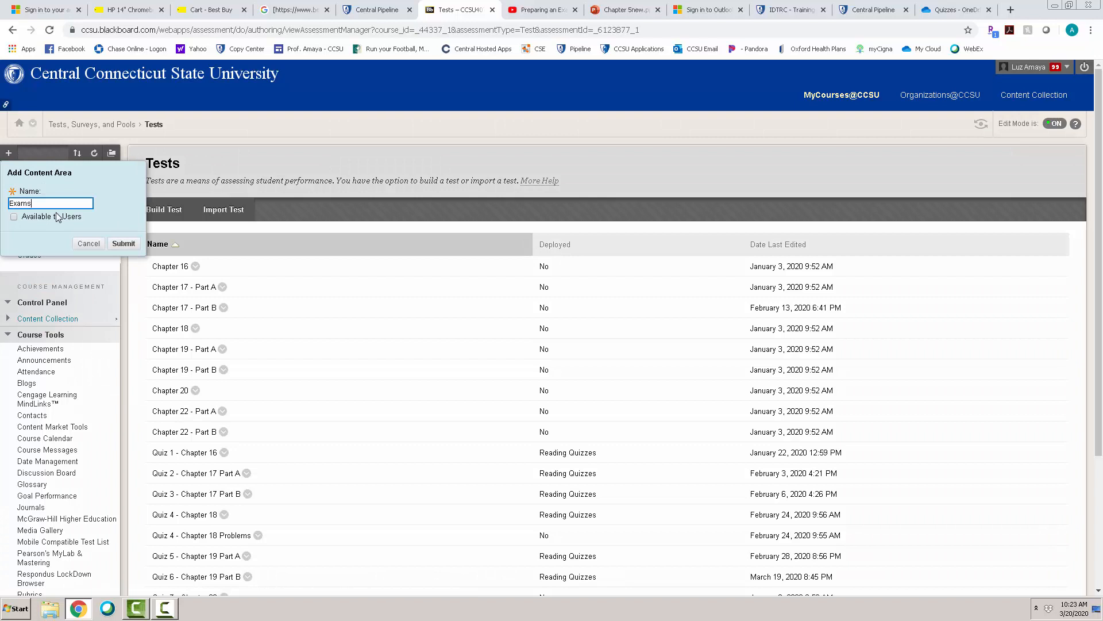
type("Exams")
left_click(14, 218)
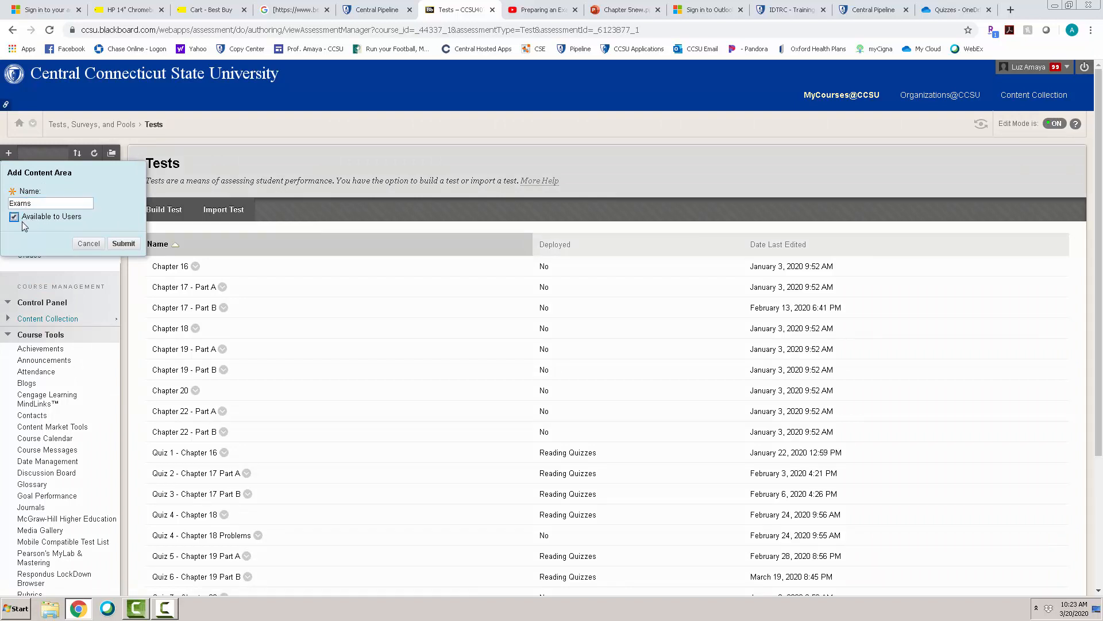
left_click(129, 244)
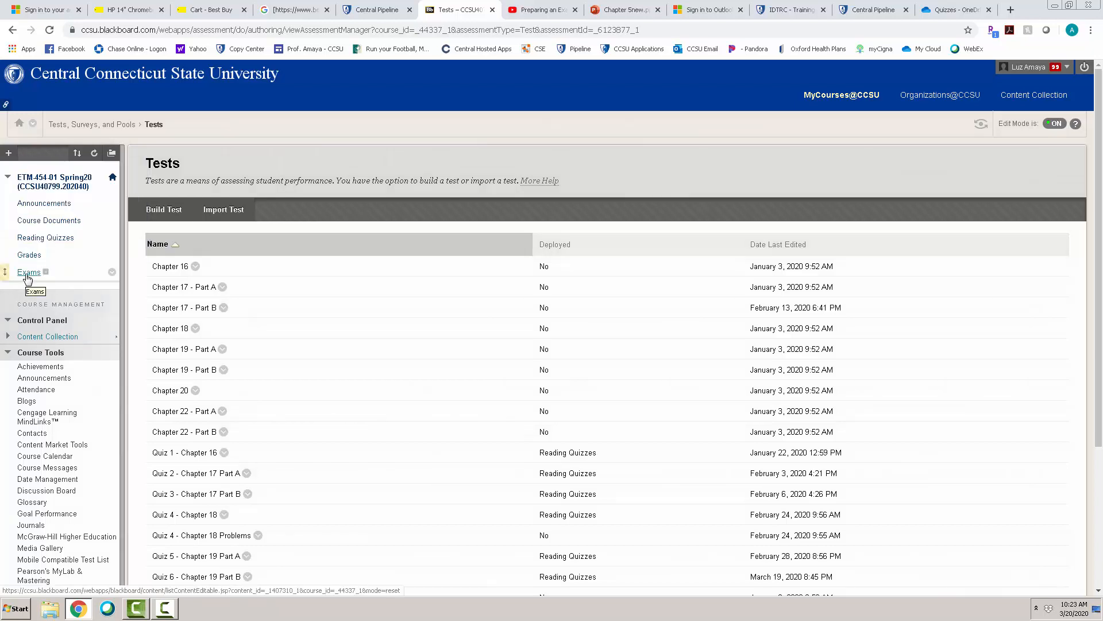
left_click(27, 275)
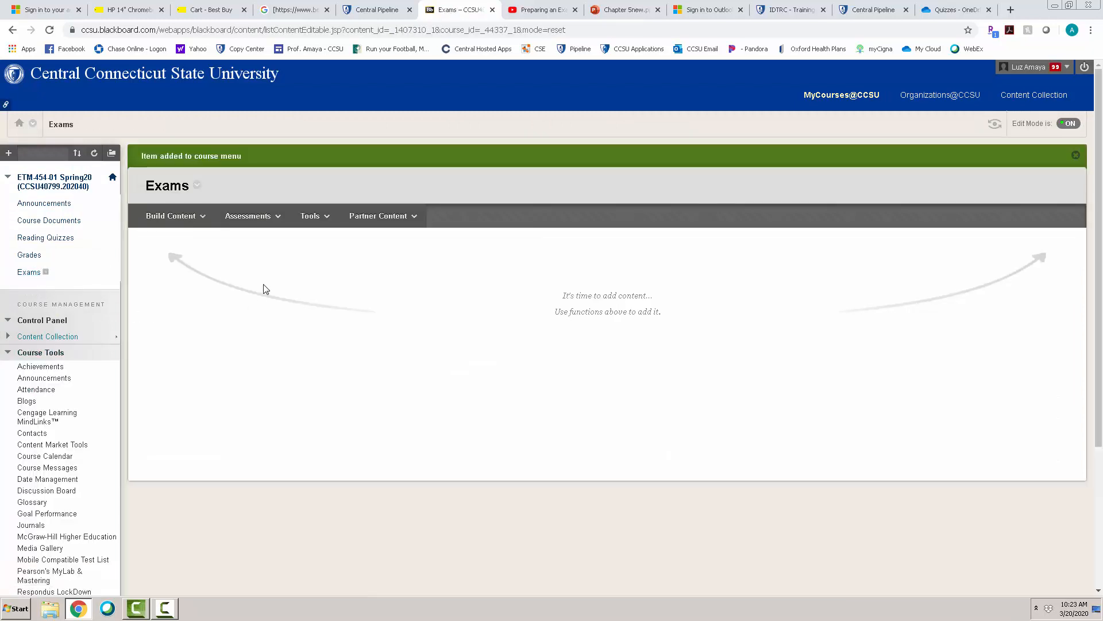
- Add the existing test Trial 1 to the Exams content area
left_click(264, 217)
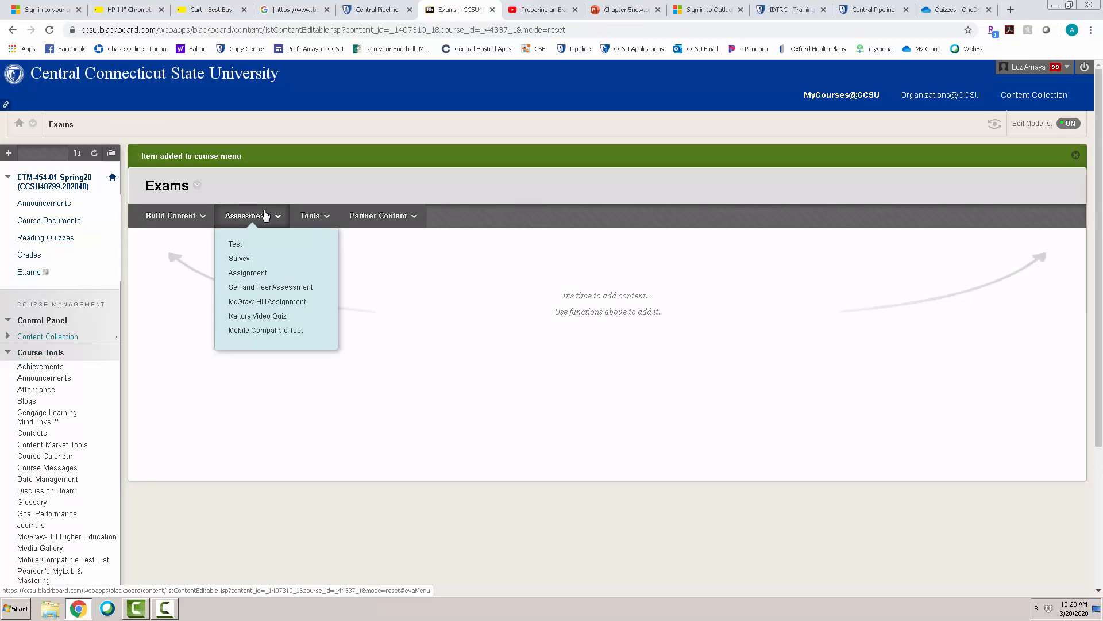
left_click(236, 243)
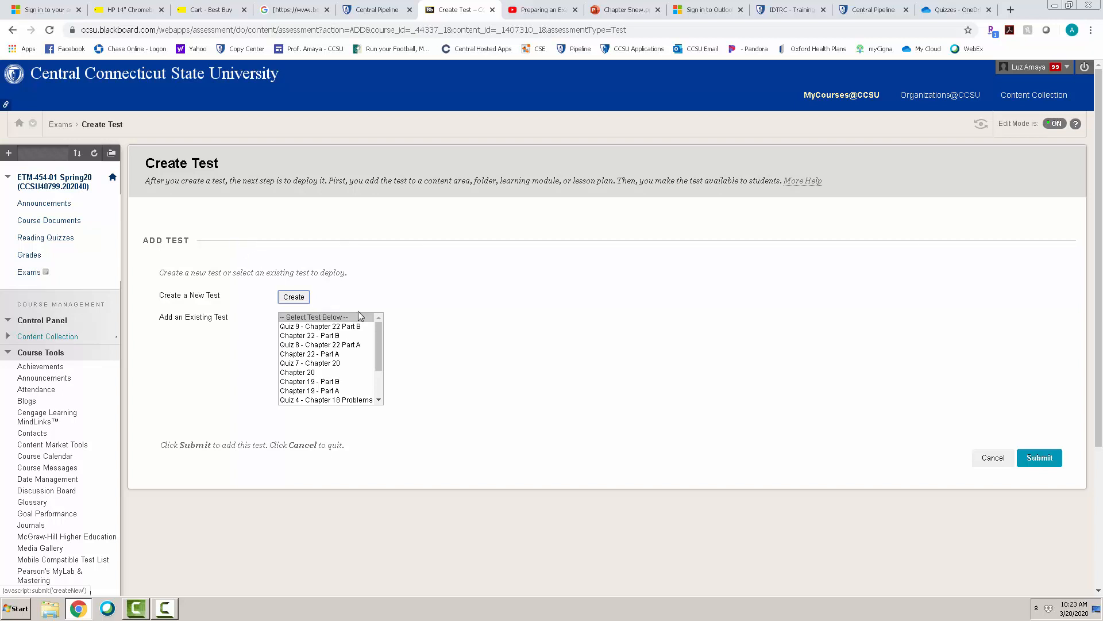
left_click_drag(381, 328, 379, 366)
left_click(287, 401)
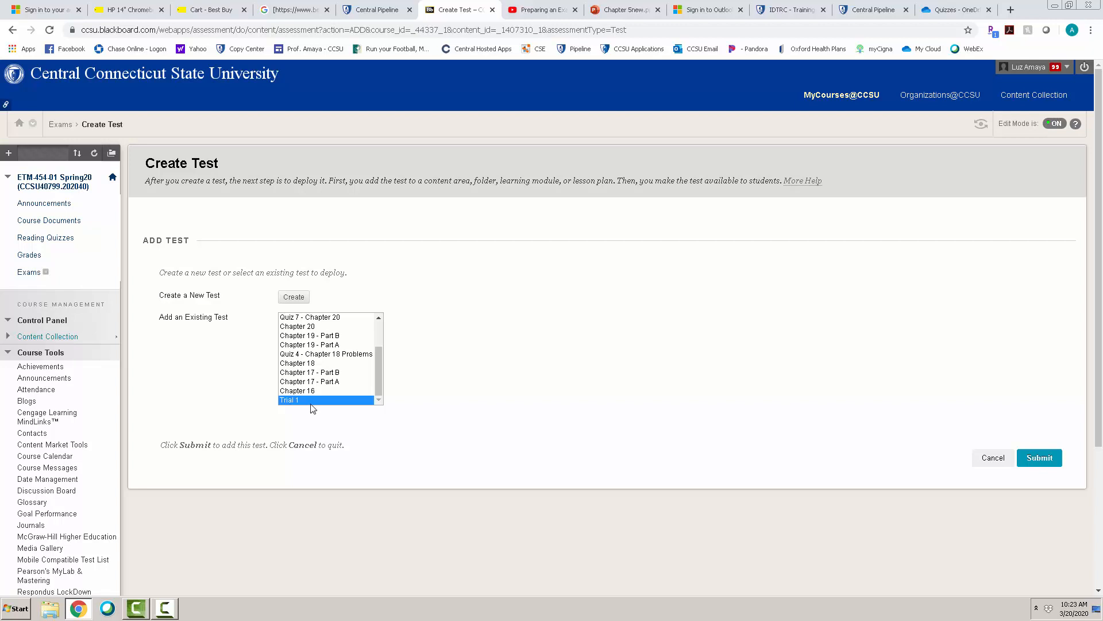
left_click(1026, 463)
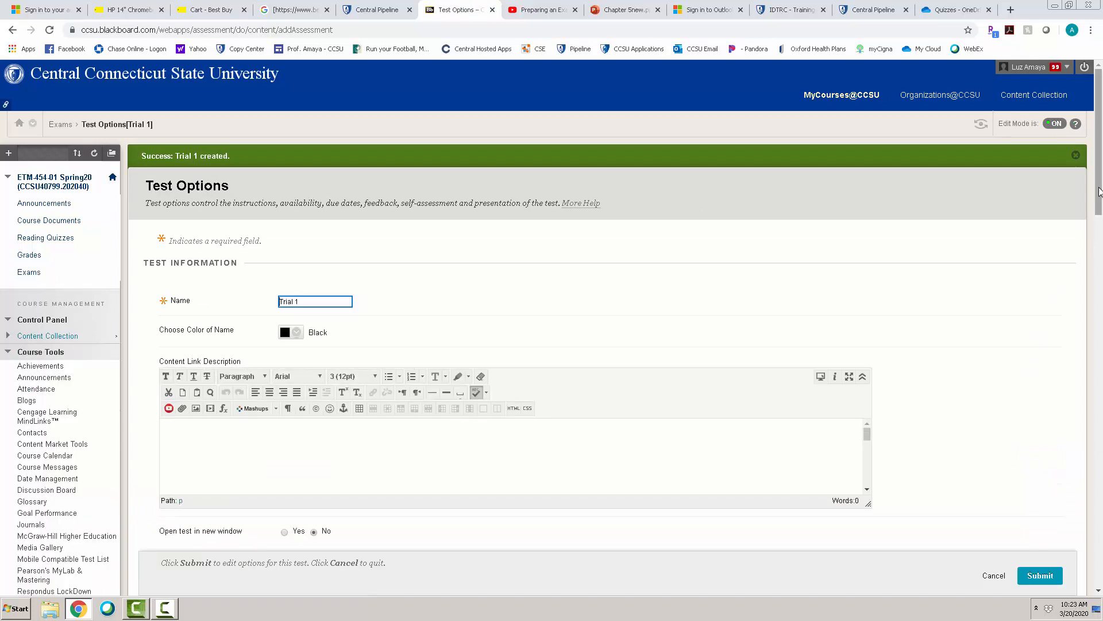
- Make the Trial 1 test available to students and enable Force Completion
left_click_drag(1098, 191, 1099, 284)
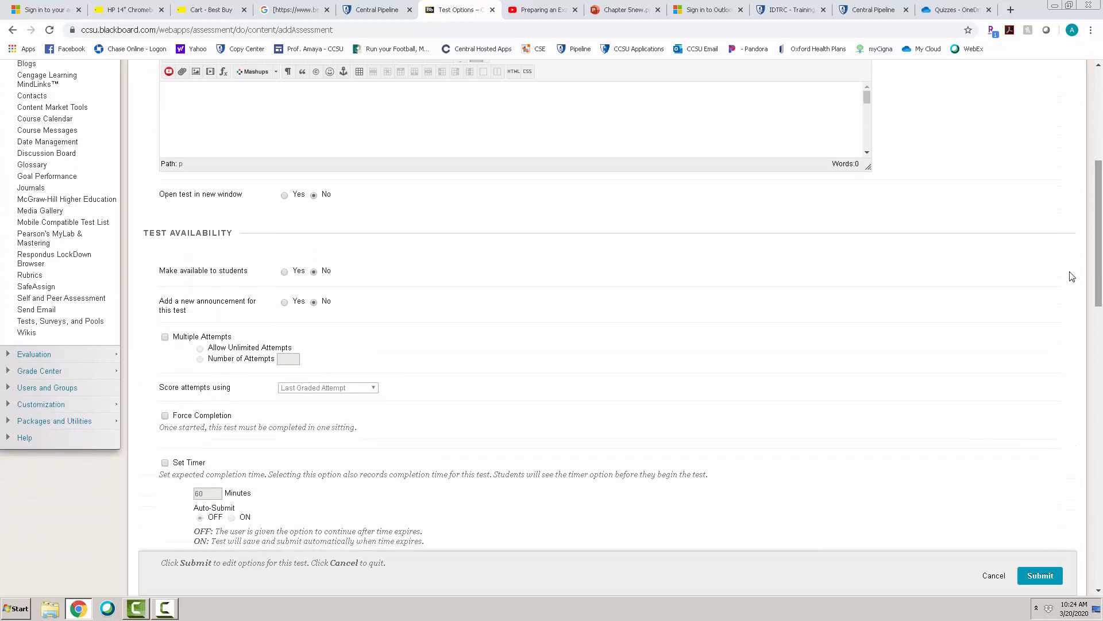
left_click(284, 272)
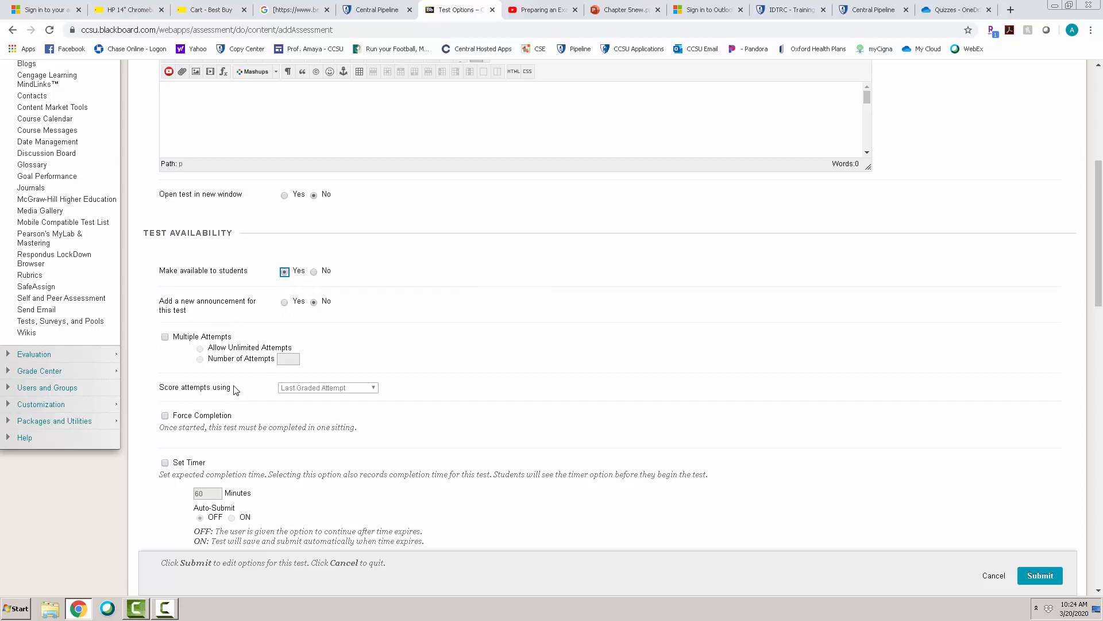
left_click(199, 417)
- Enable the test timer, set it to 30 minutes, and turn Auto-Submit on
left_click_drag(1099, 259, 1102, 300)
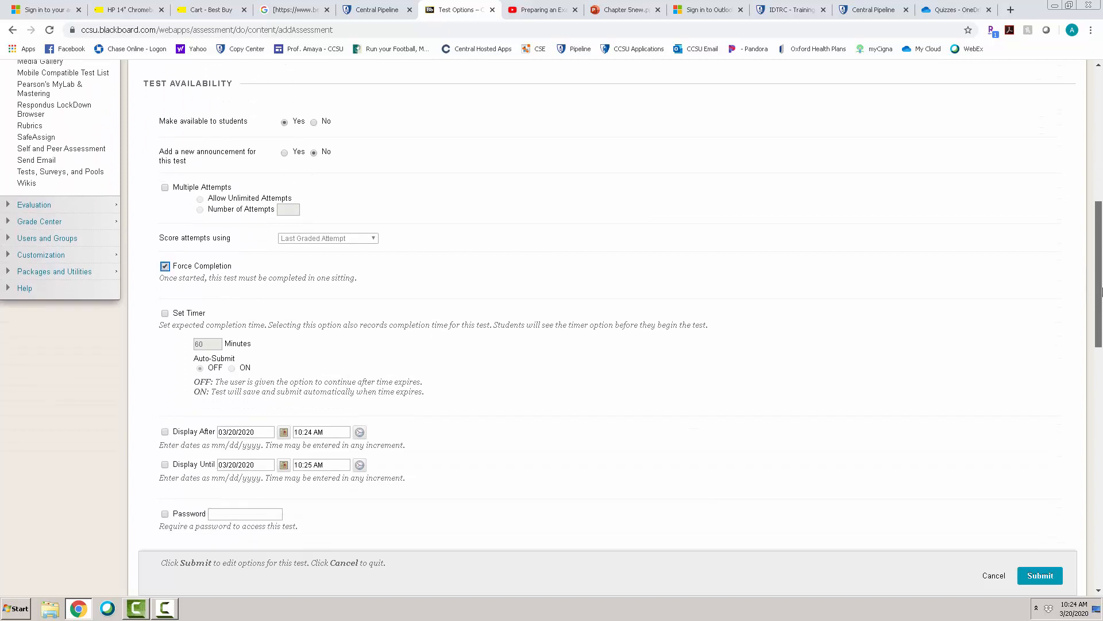
left_click(182, 301)
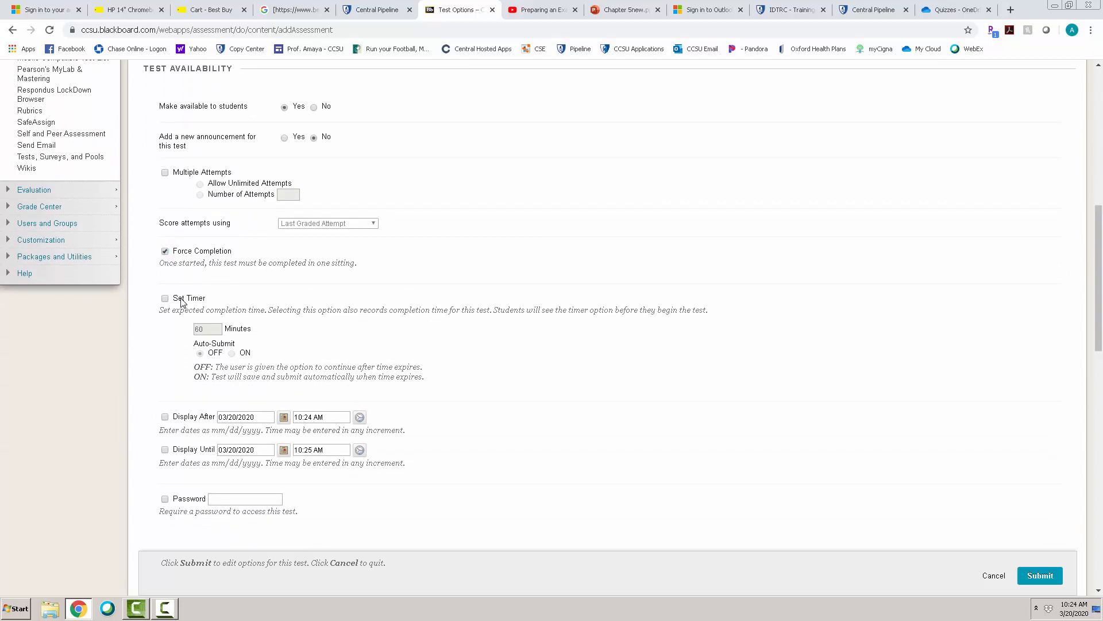
left_click_drag(207, 329, 193, 332)
type("30")
left_click(312, 333)
left_click(233, 353)
- Add a test availability exception for the second student in the user list and set that student's timer to 45 minutes
left_click_drag(1097, 319, 1100, 388)
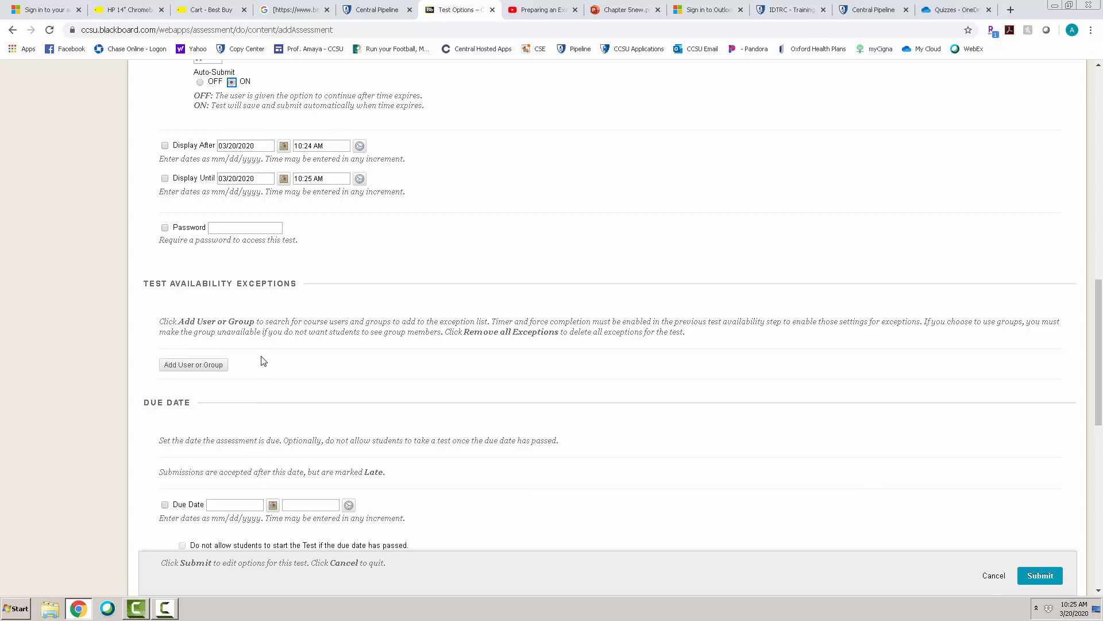
left_click(206, 366)
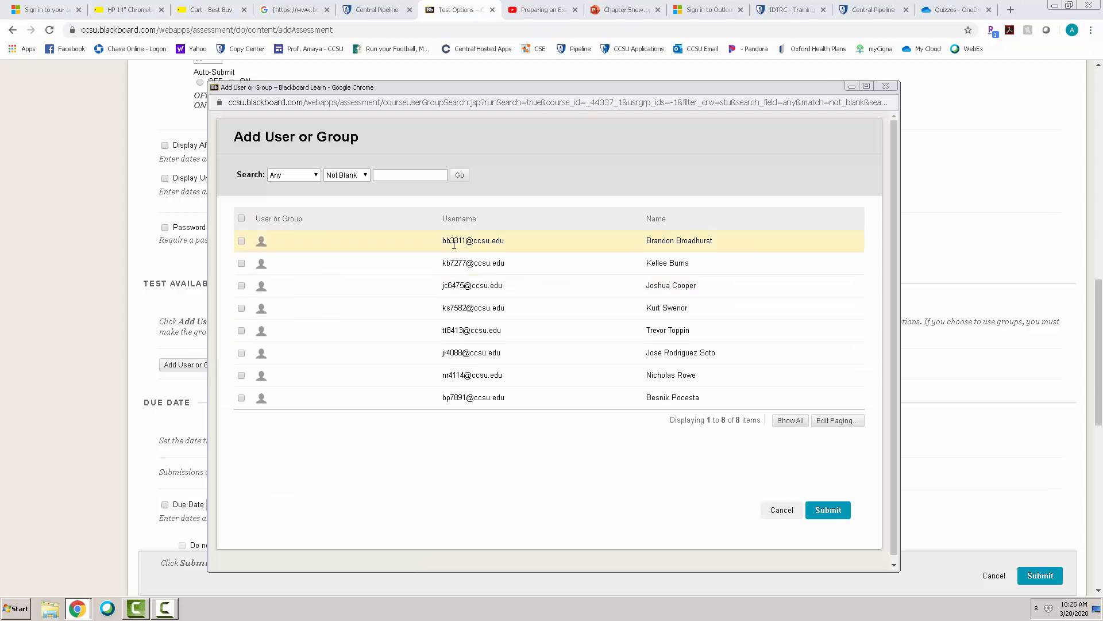
left_click(241, 264)
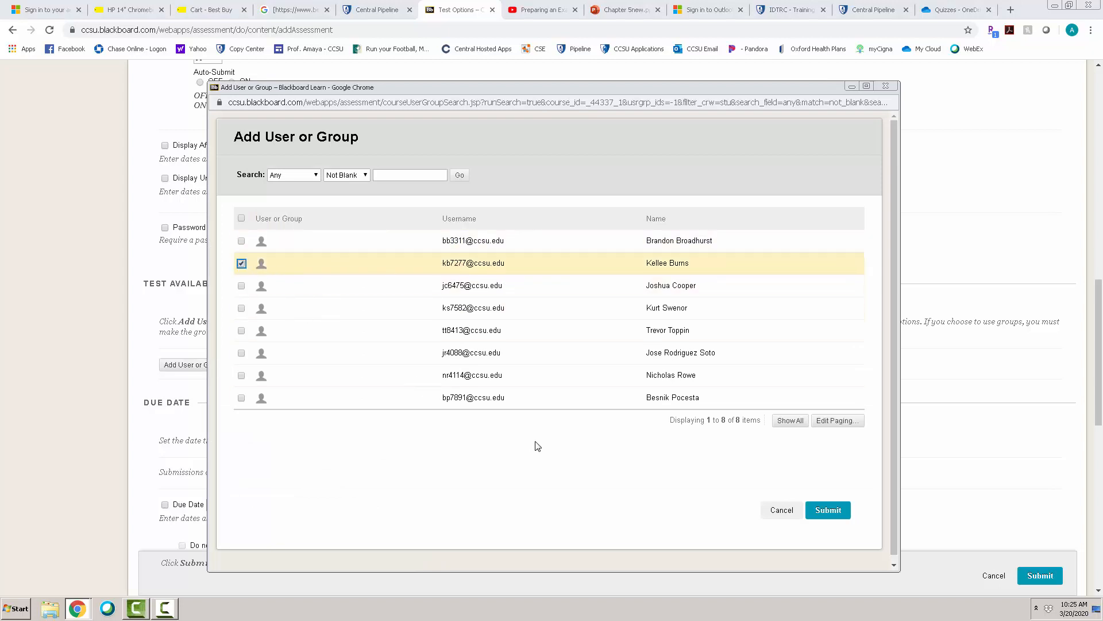
left_click(833, 509)
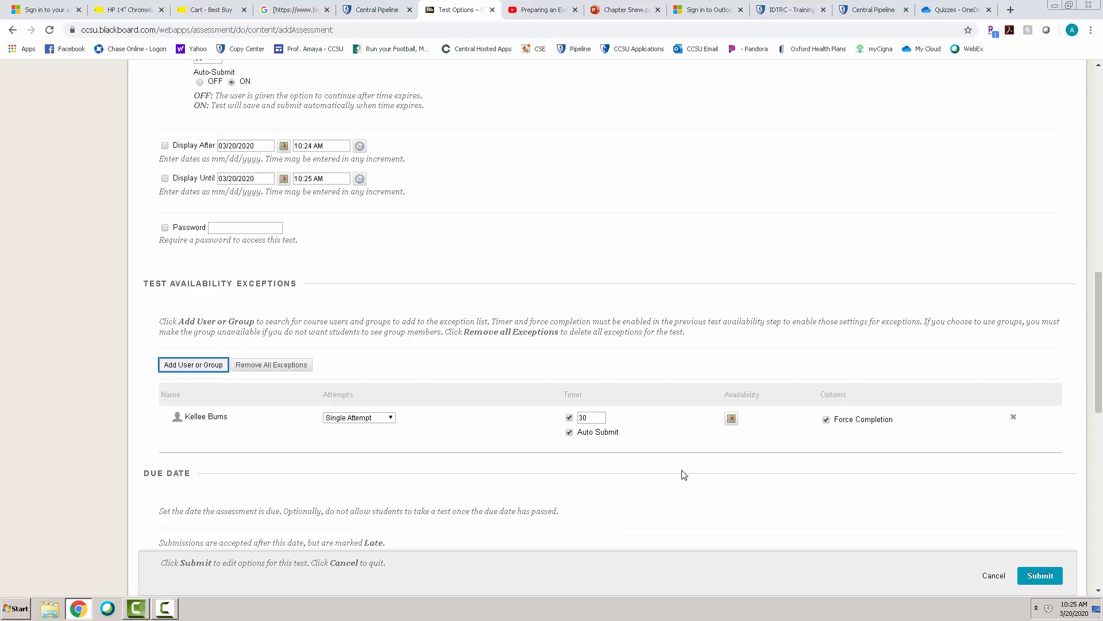
left_click_drag(591, 418, 573, 419)
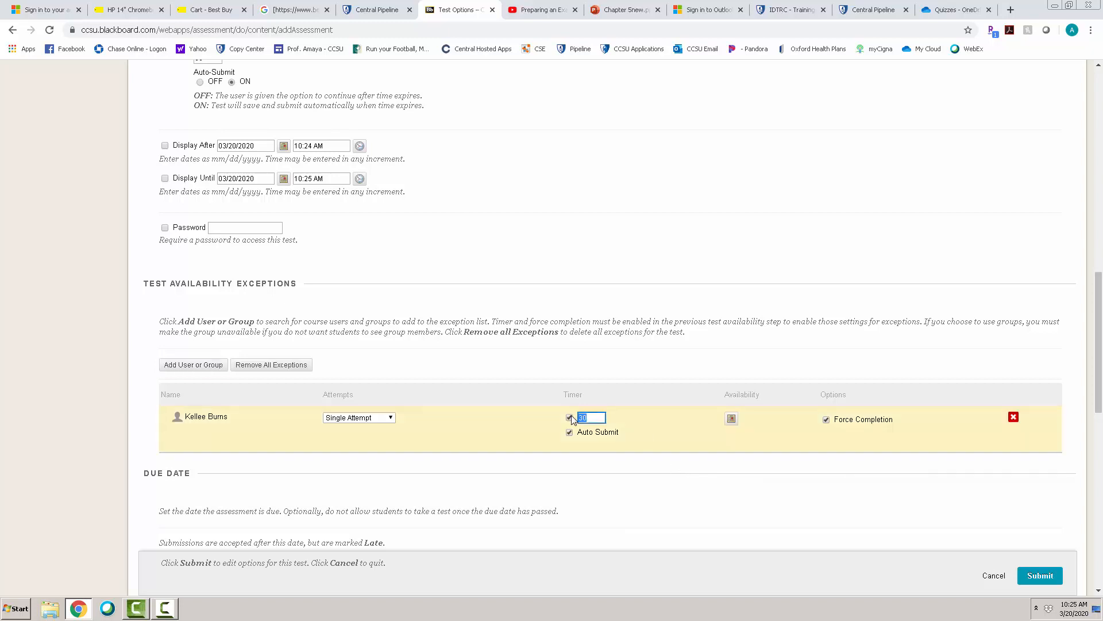
type("45")
left_click(578, 486)
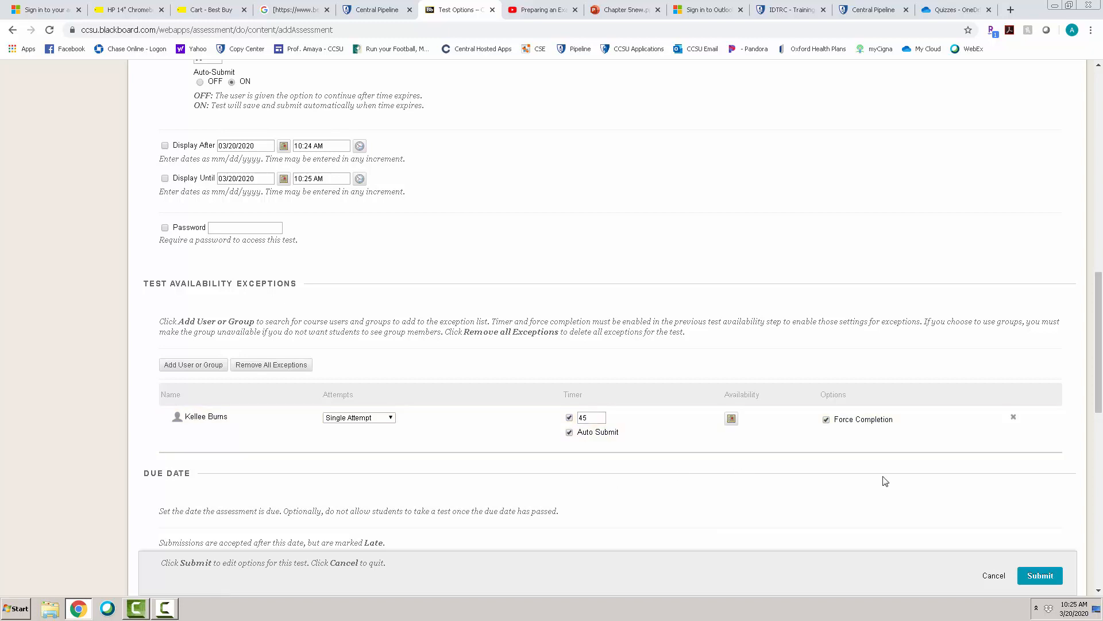
- Enable the due date 03/20/2020 10:25 AM, disallow starting the test past it, and compare it with the Display Until date and time
left_click_drag(1098, 379, 1101, 434)
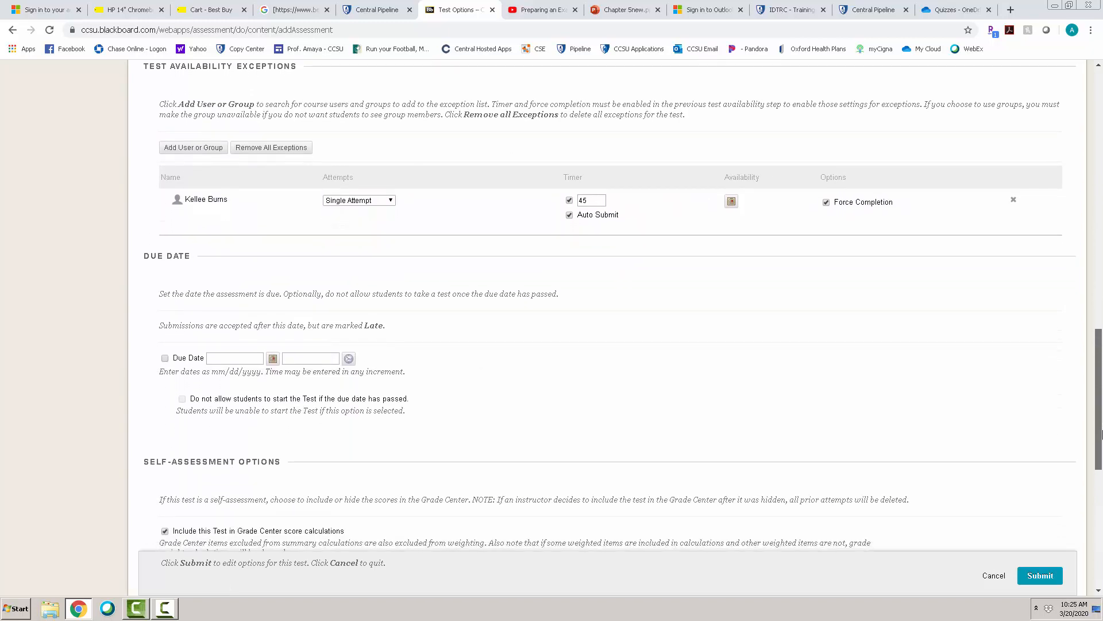
left_click(166, 359)
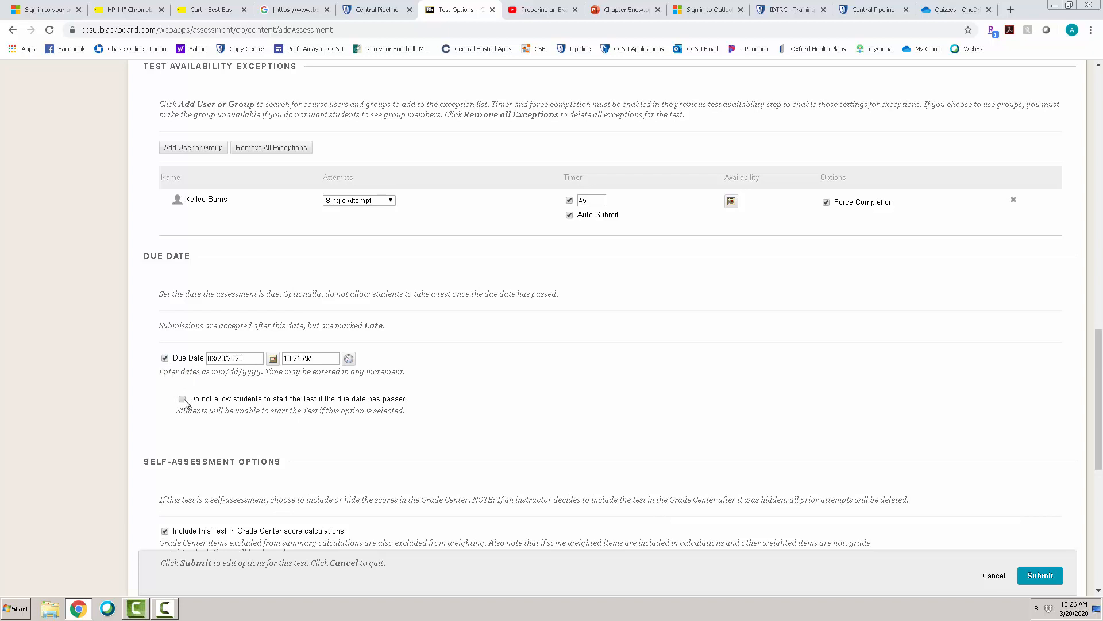
left_click(182, 399)
scroll(849, 285, "up", 2)
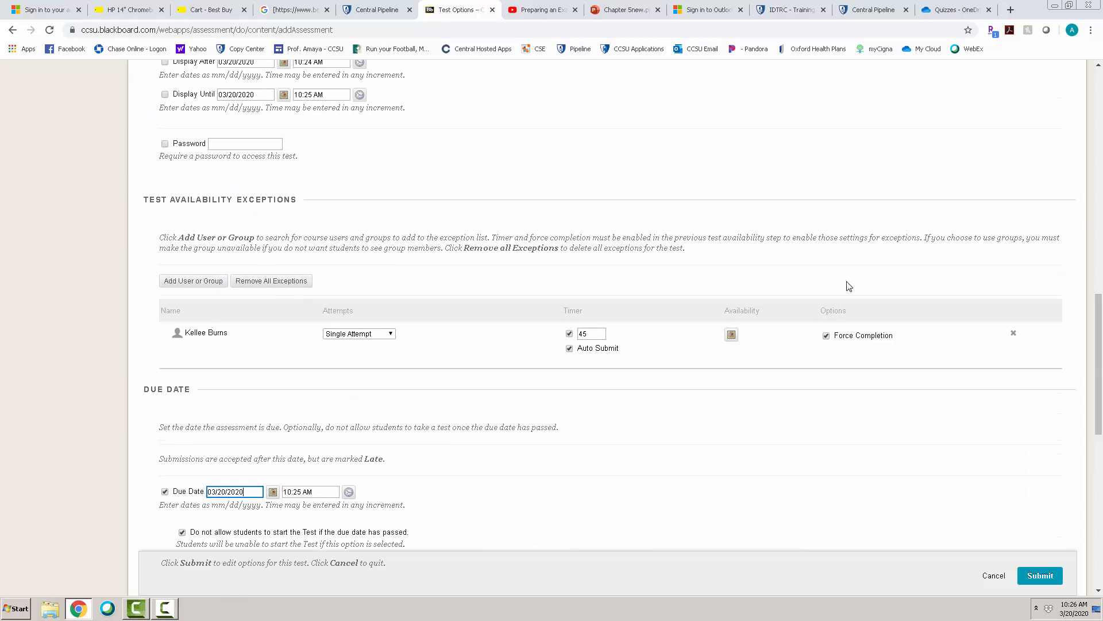
left_click(260, 93)
left_click(244, 492)
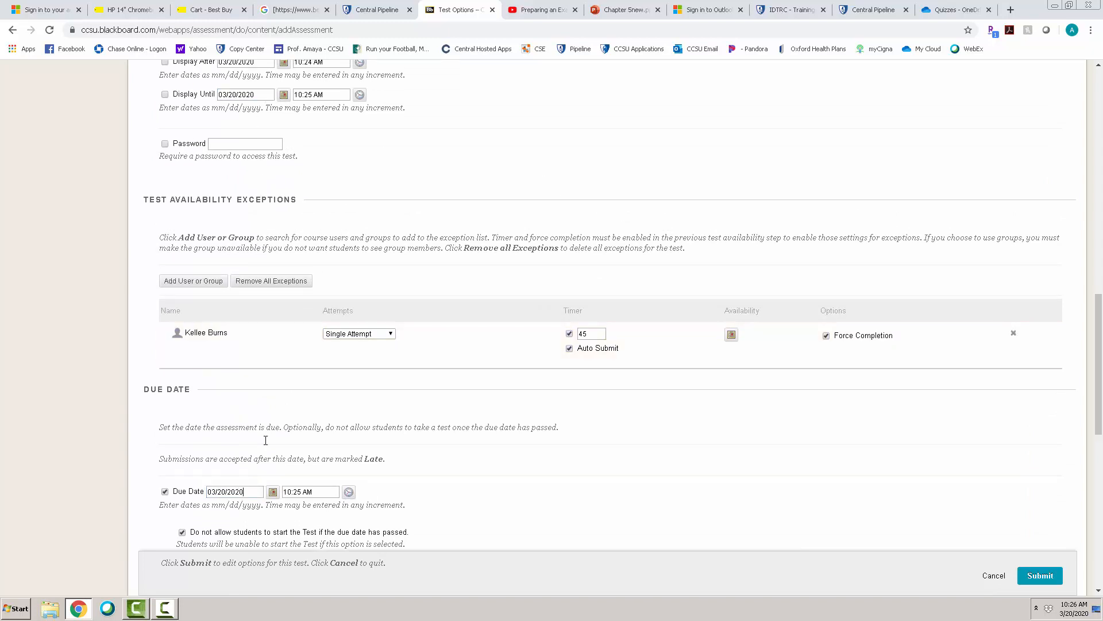
left_click(322, 95)
left_click(313, 492)
- Try the All Answers and Feedback options for After Submission results, then leave them and Score per Question turned off
left_click_drag(1095, 357, 1101, 510)
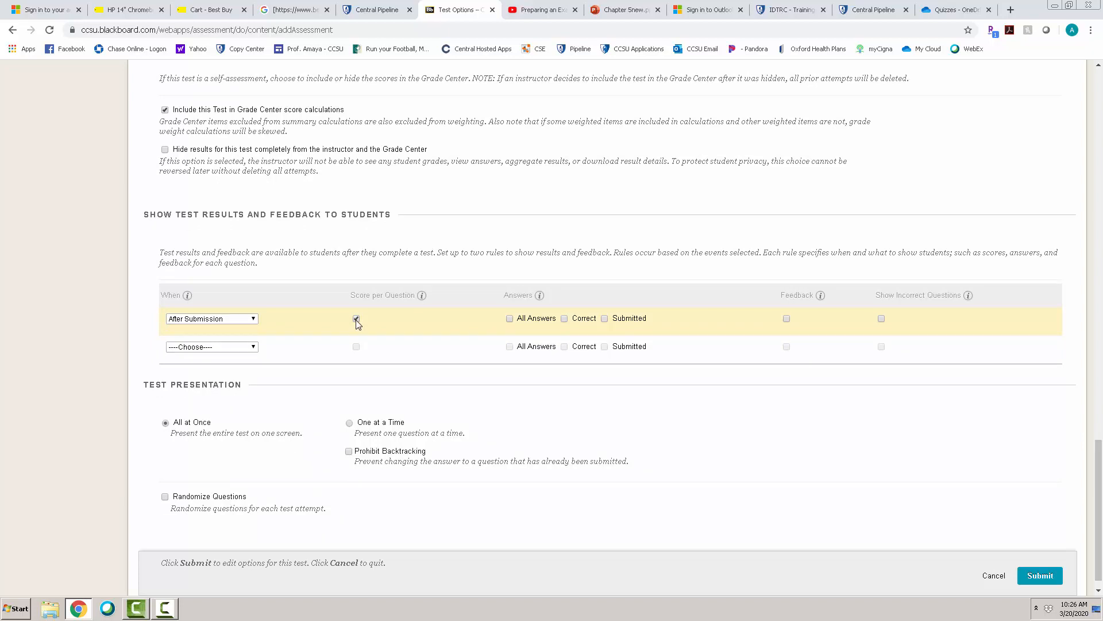
left_click(510, 319)
left_click(787, 319)
left_click(509, 319)
left_click(787, 319)
left_click(356, 319)
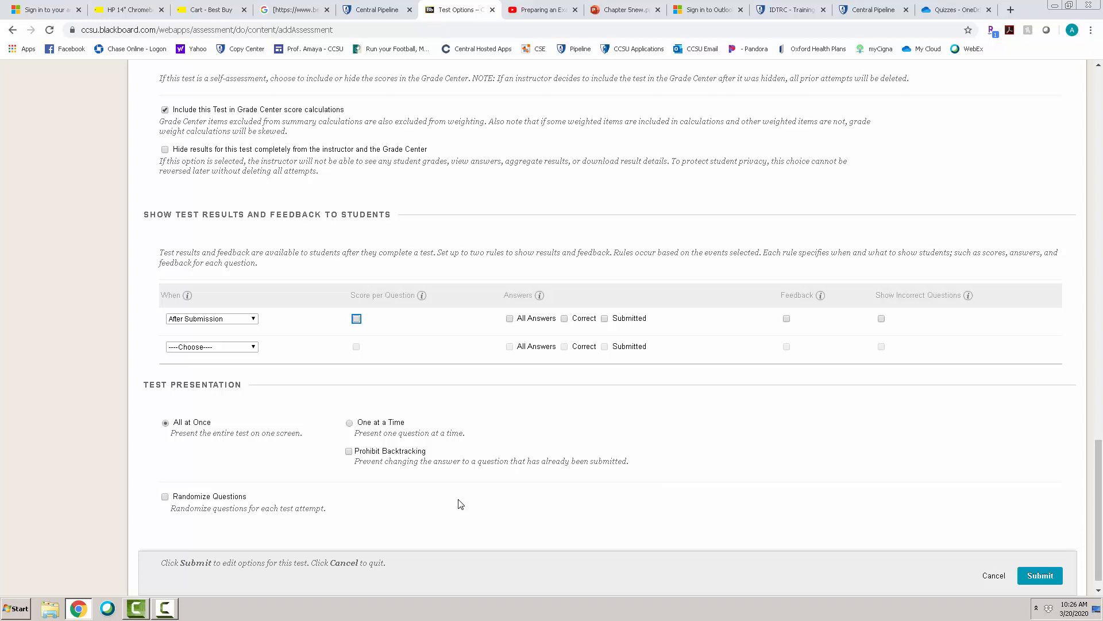
- Set the test presentation to One at a Time with Prohibit Backtracking and Randomize Questions, and submit the test options
left_click(350, 423)
left_click(349, 424)
left_click(349, 452)
left_click(165, 498)
left_click(1041, 576)
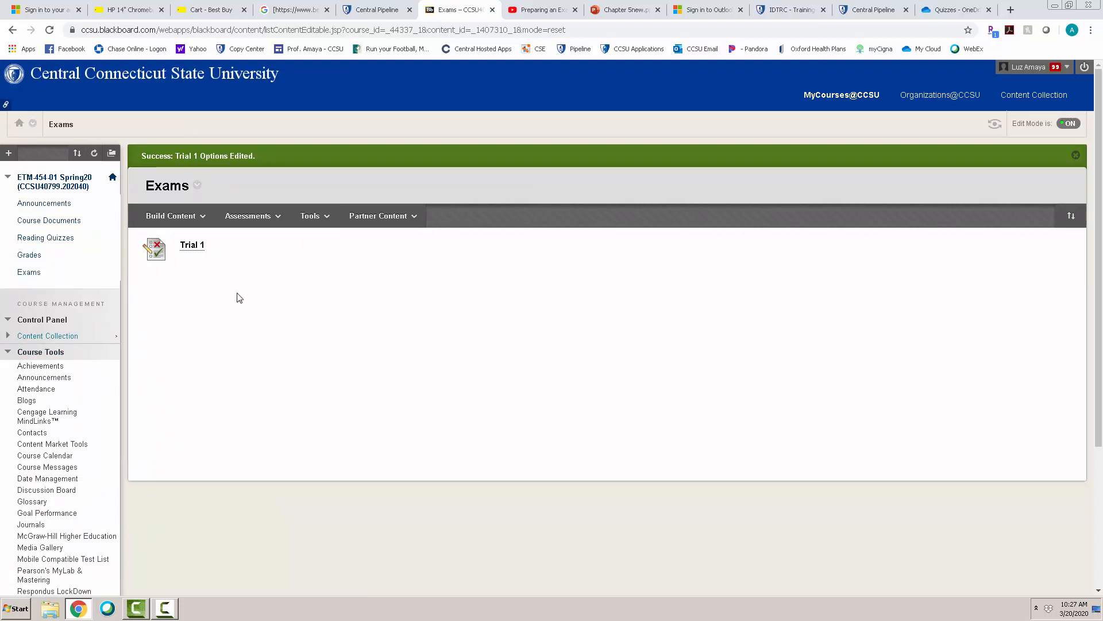
- Try to begin a preview attempt of Trial 1 and return to the course
left_click(194, 247)
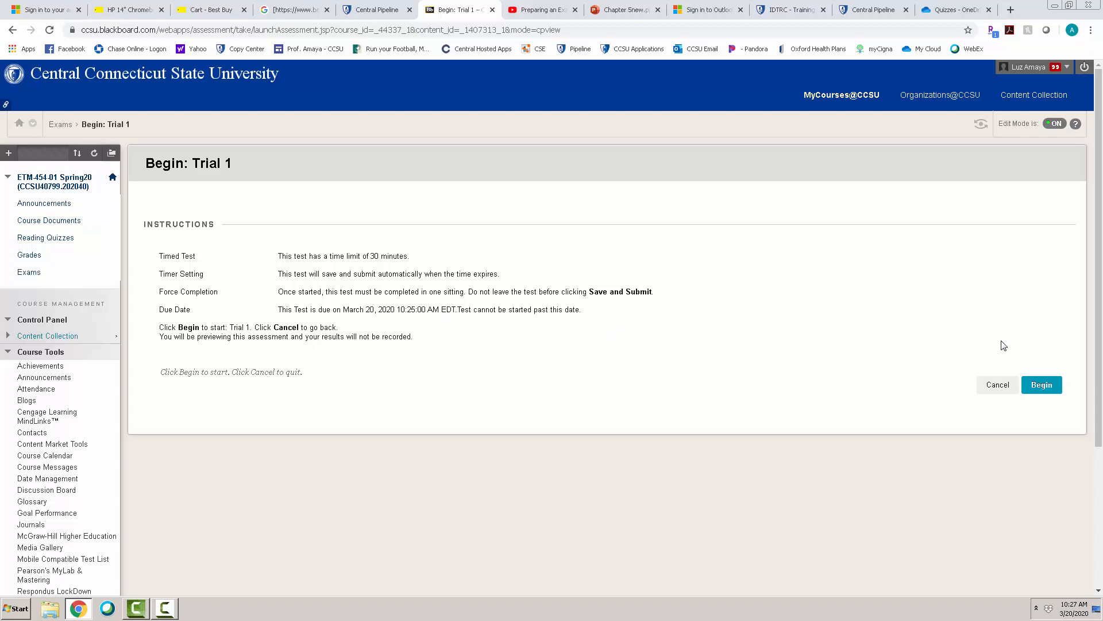
left_click(1043, 389)
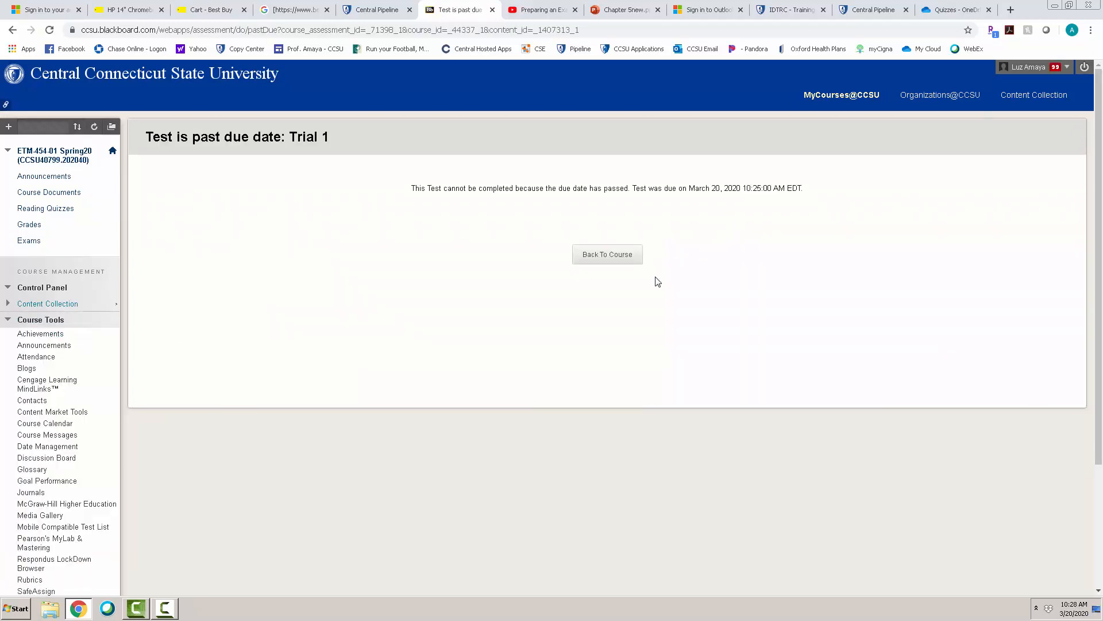
left_click(620, 266)
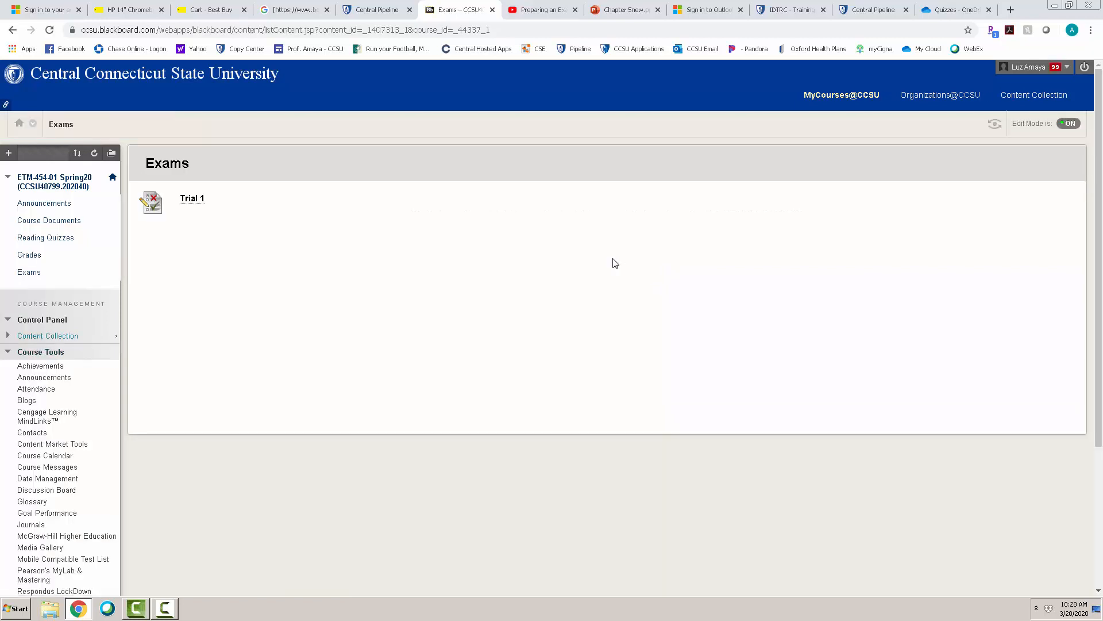
- Reopen the Trial 1 test options from the Exams area, turn off the Due Date, and submit the options
right_click(189, 203)
left_click(168, 335)
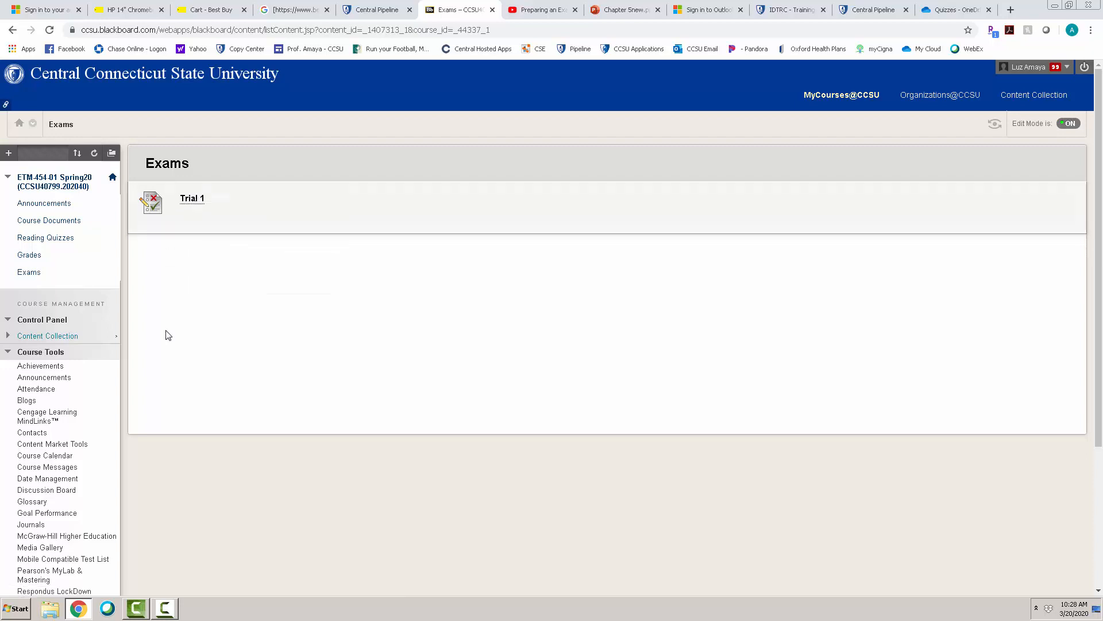
left_click(30, 273)
left_click(210, 223)
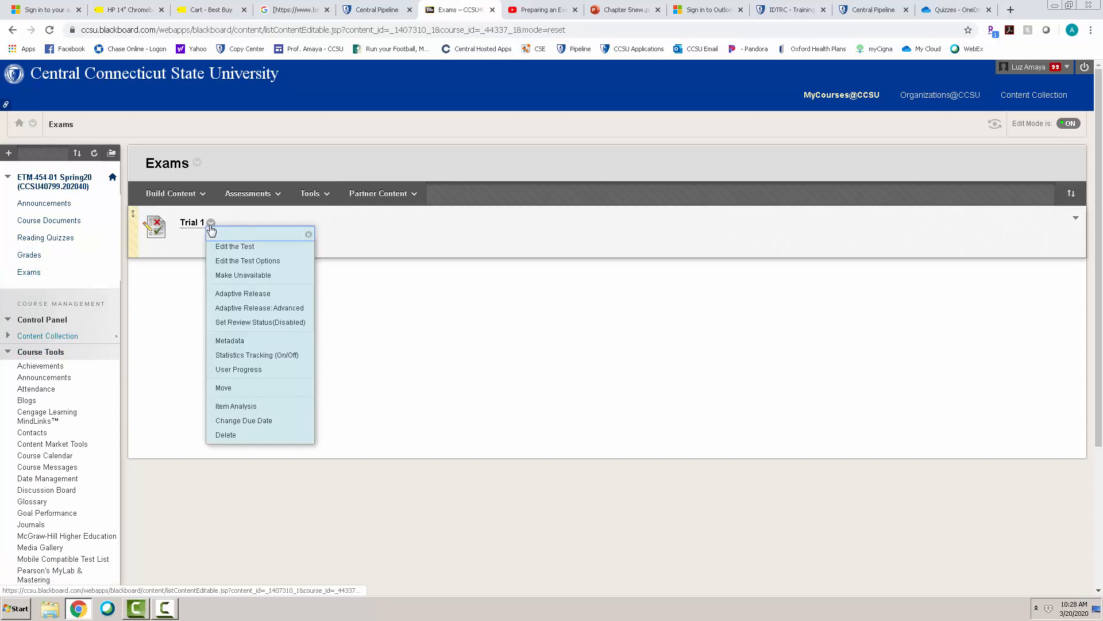
left_click(251, 261)
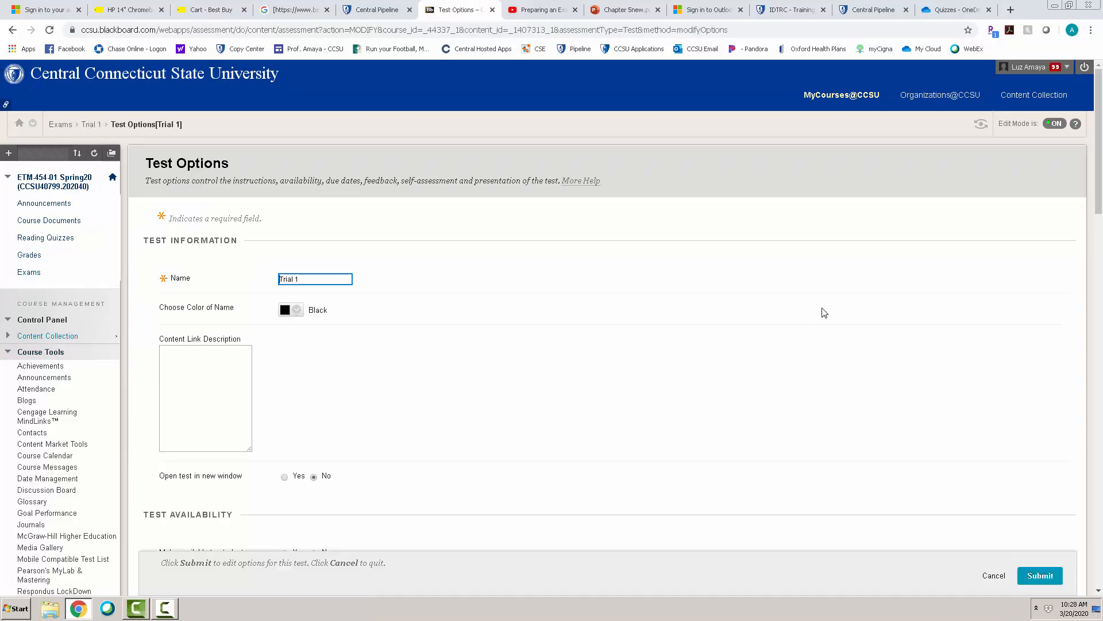
left_click_drag(1097, 196, 1100, 437)
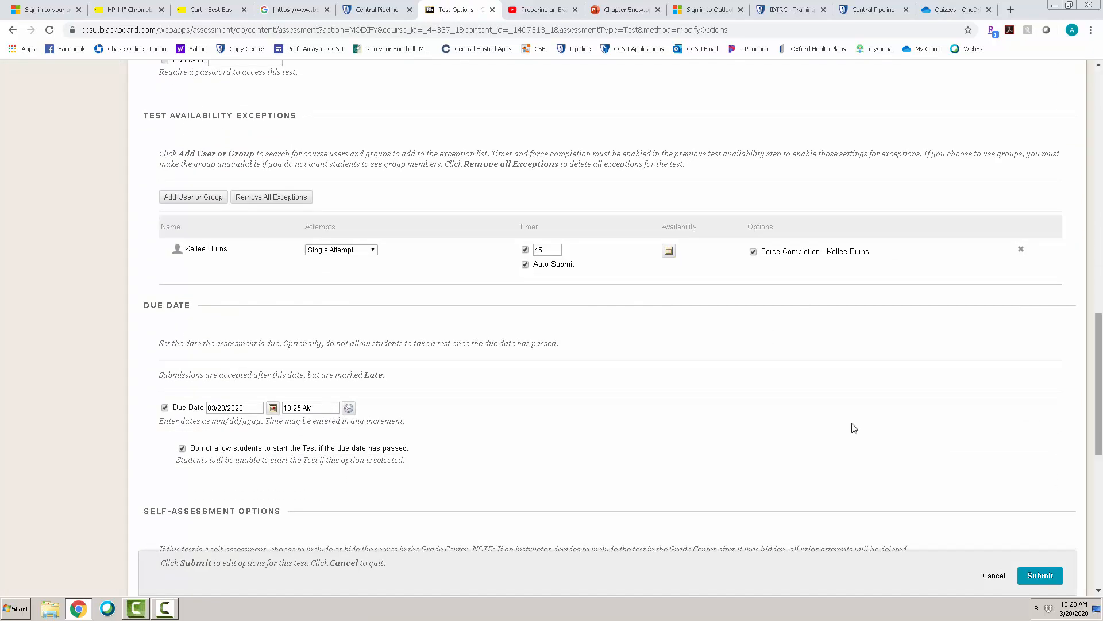
left_click(201, 408)
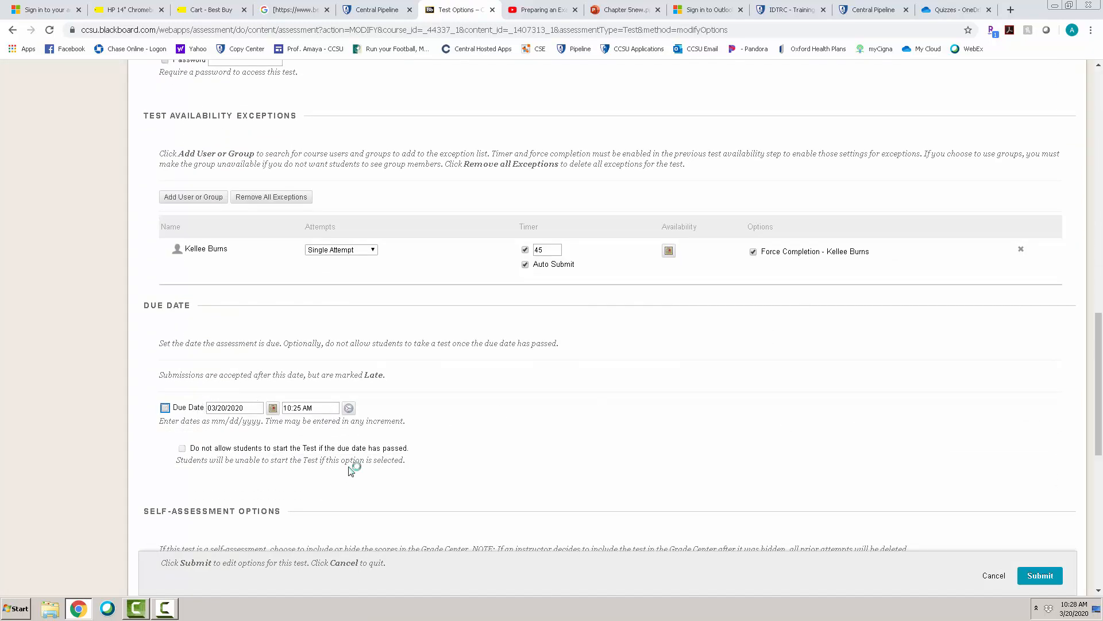
left_click(1034, 581)
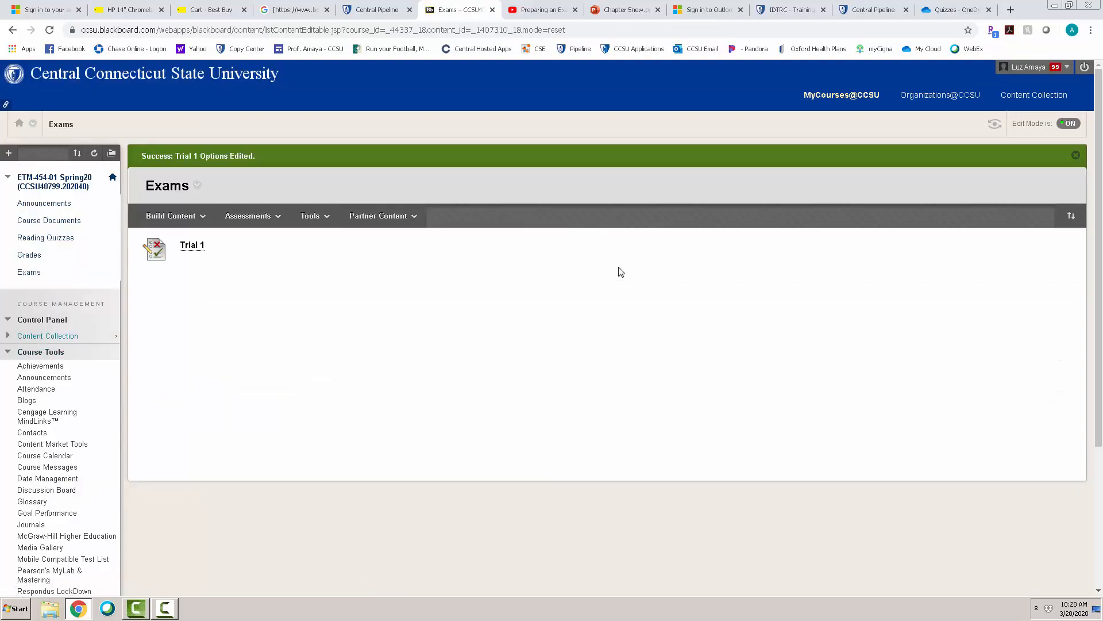
- Begin a preview attempt of Trial 1, answer True to Question 1, and advance to Question 2
left_click(195, 242)
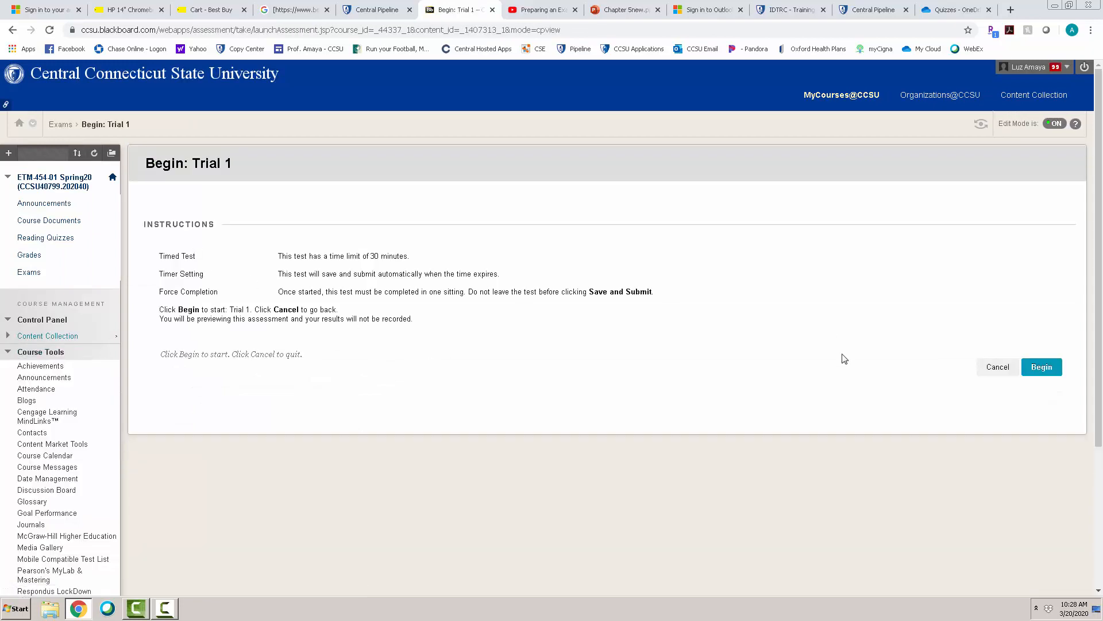
left_click(1040, 371)
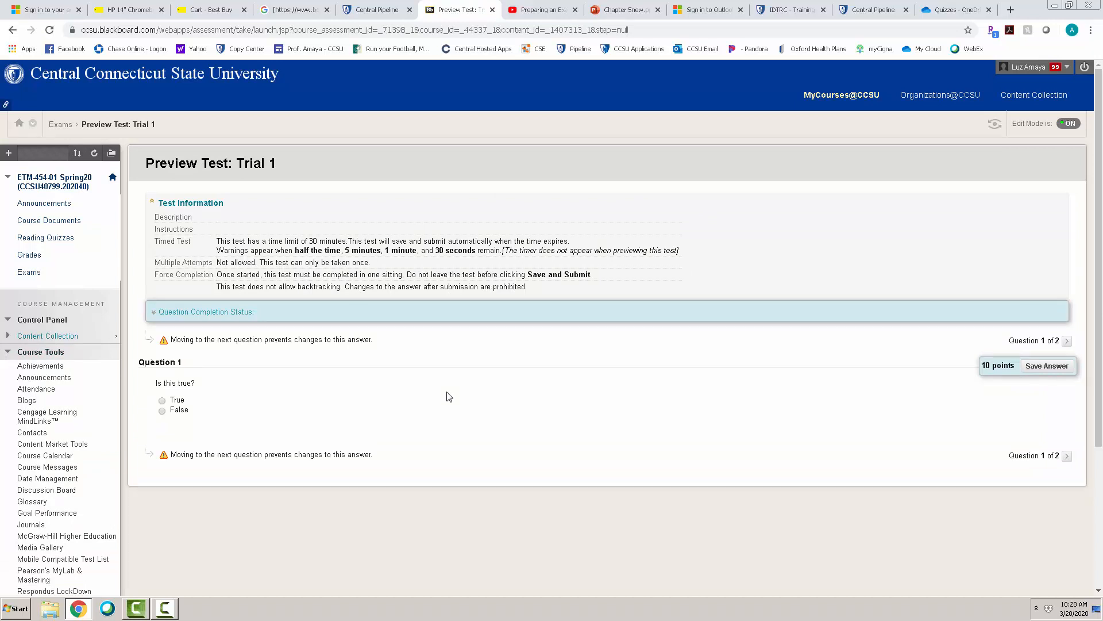
left_click(162, 400)
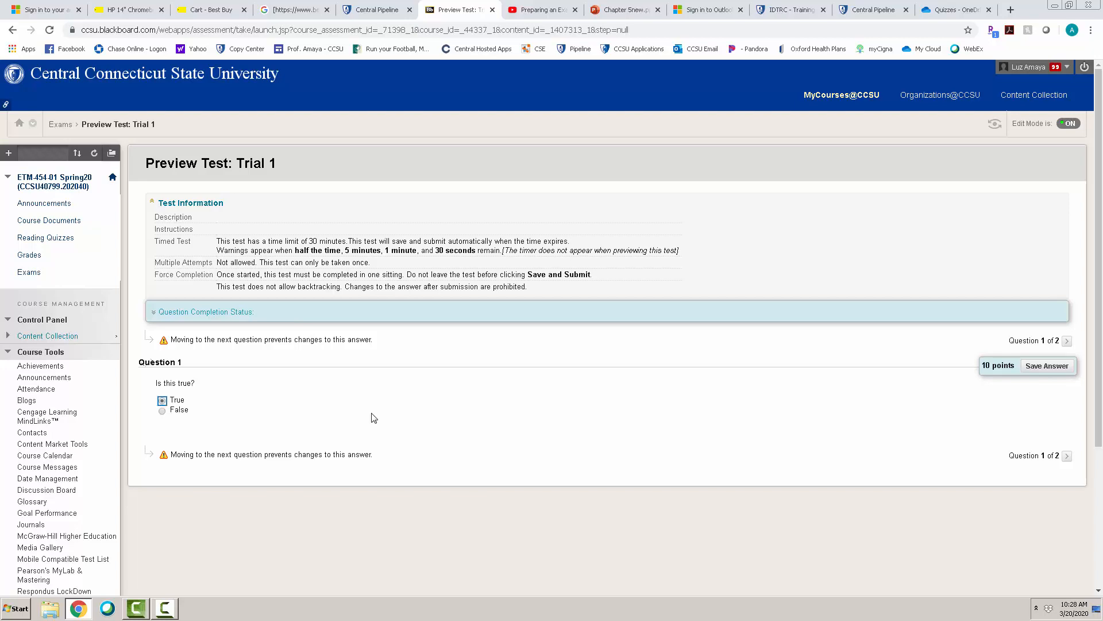
left_click(1067, 457)
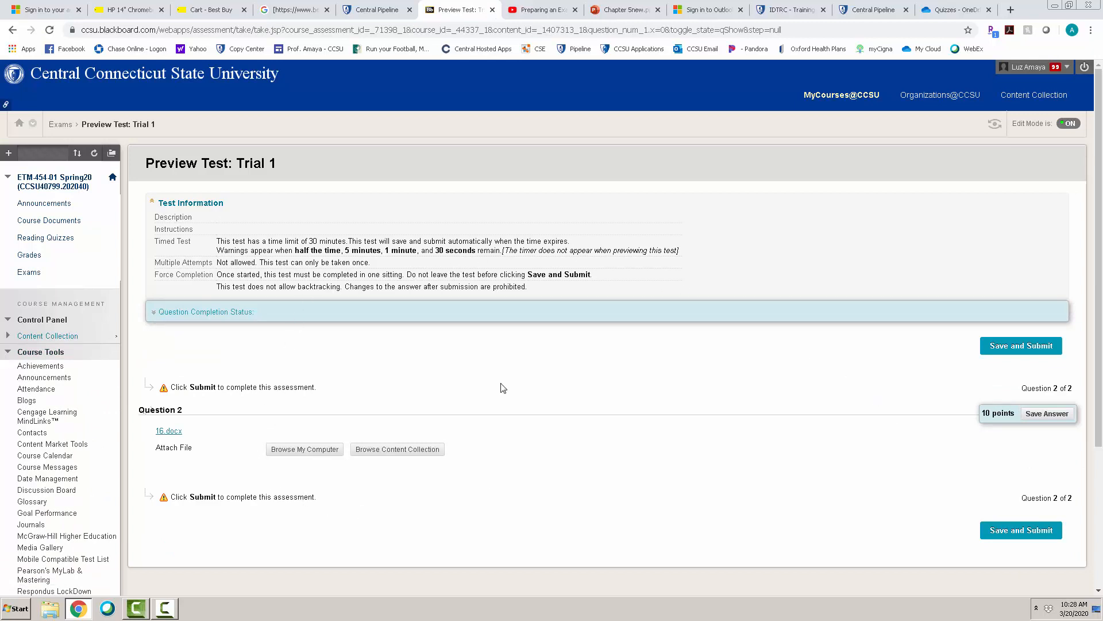
- Download the 16.docx attachment of Question 2, view it in Word, and minimize the document
left_click(169, 432)
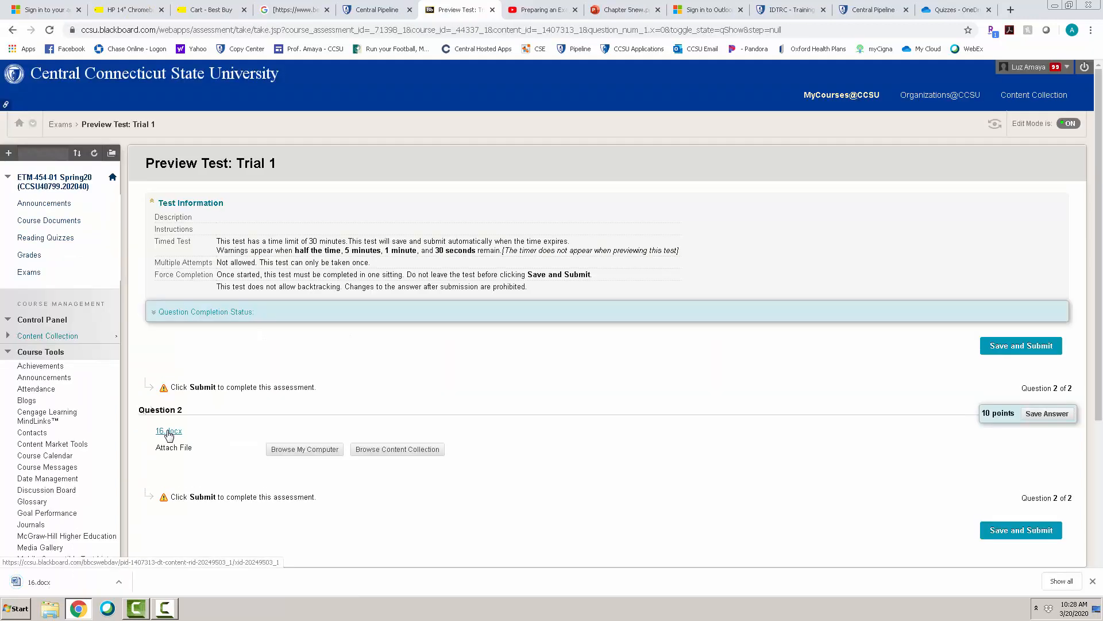
left_click(42, 581)
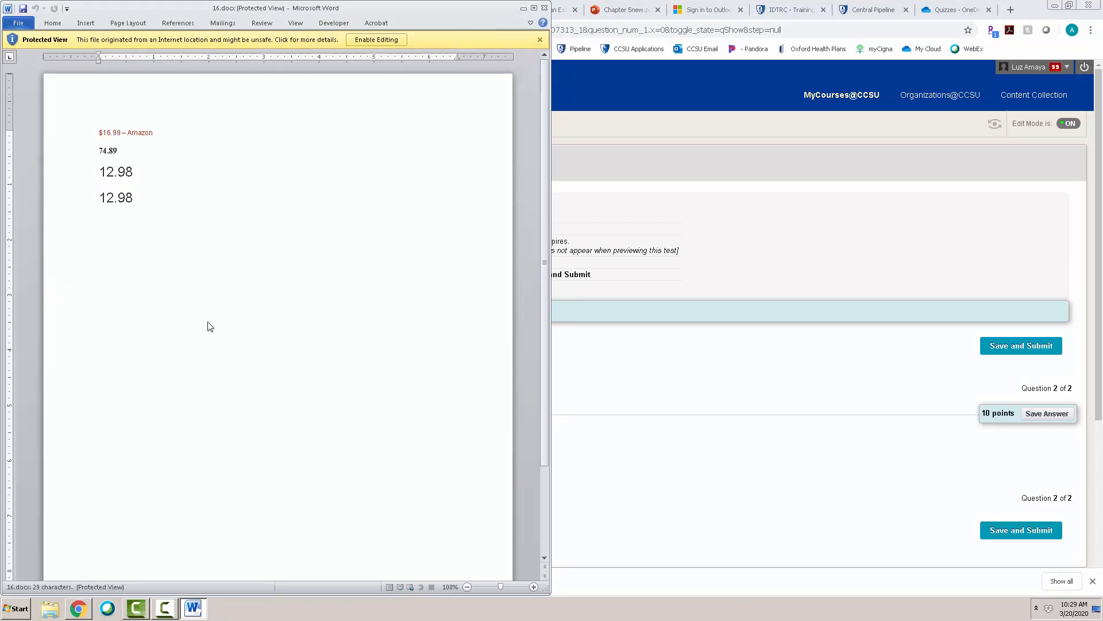
left_click(524, 8)
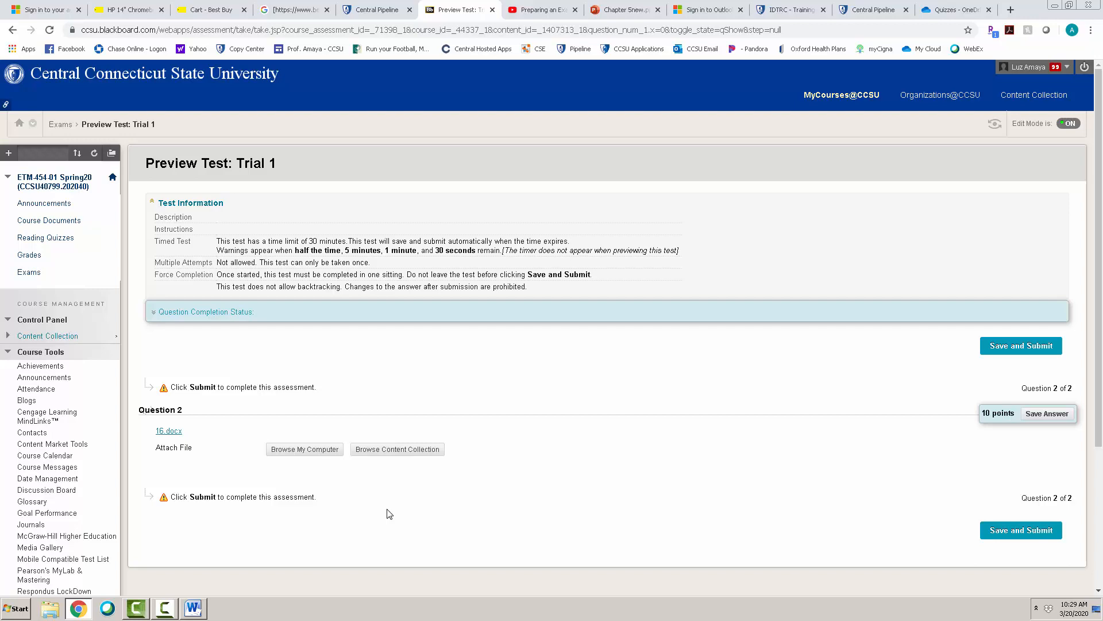
left_click(312, 451)
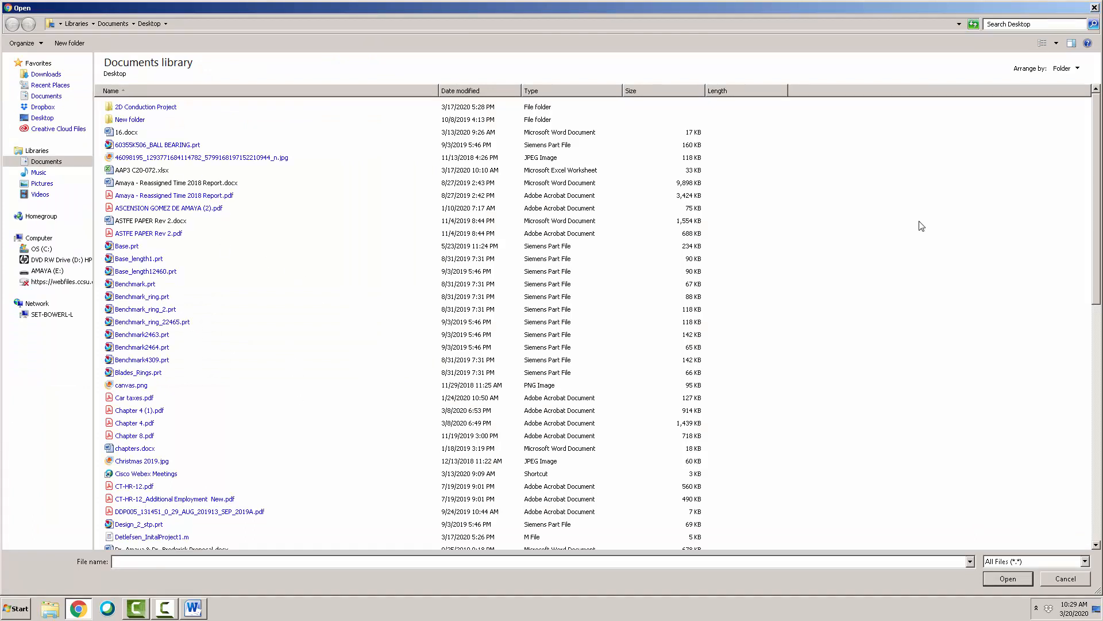
mouse_move(1096, 167)
left_mouse_down()
mouse_move(1092, 211)
mouse_move(1084, 174)
left_mouse_up()
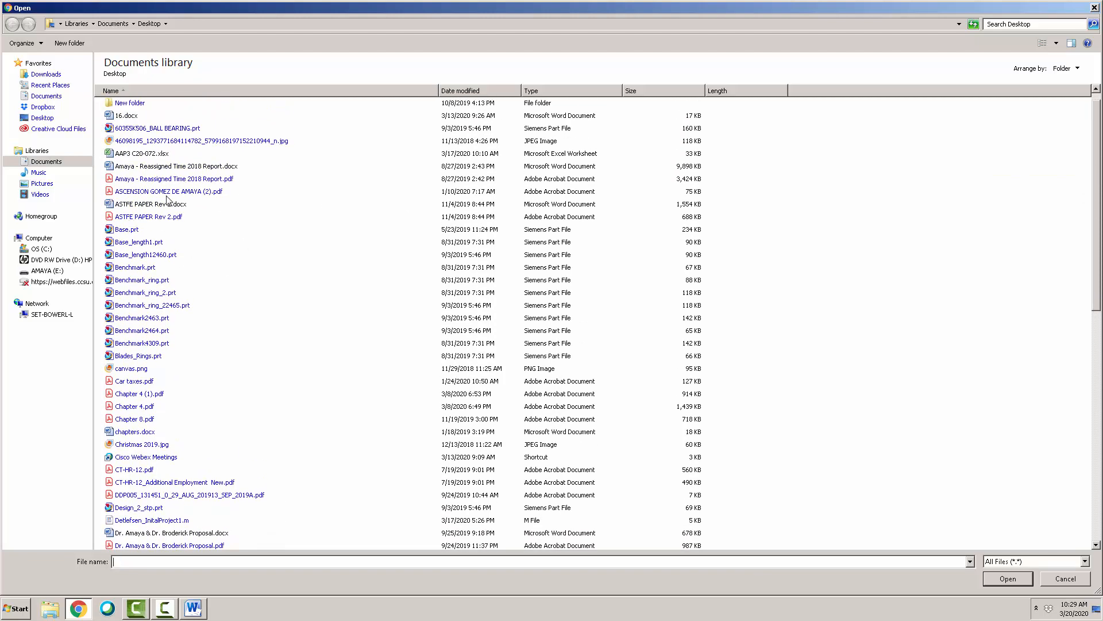
left_click(162, 144)
left_click(1006, 578)
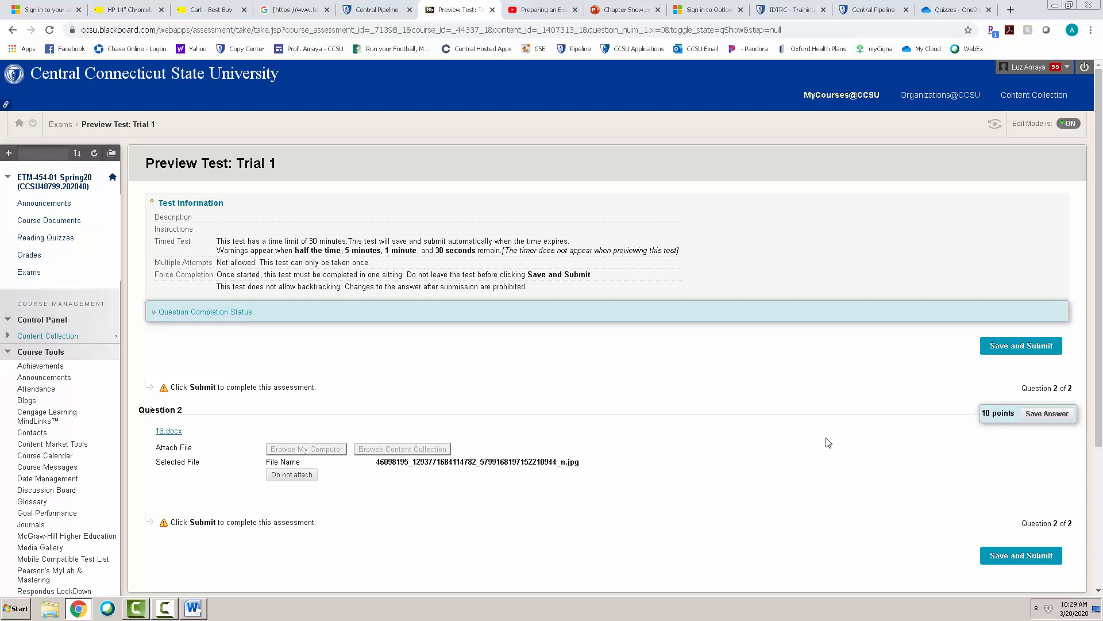
left_click(1007, 545)
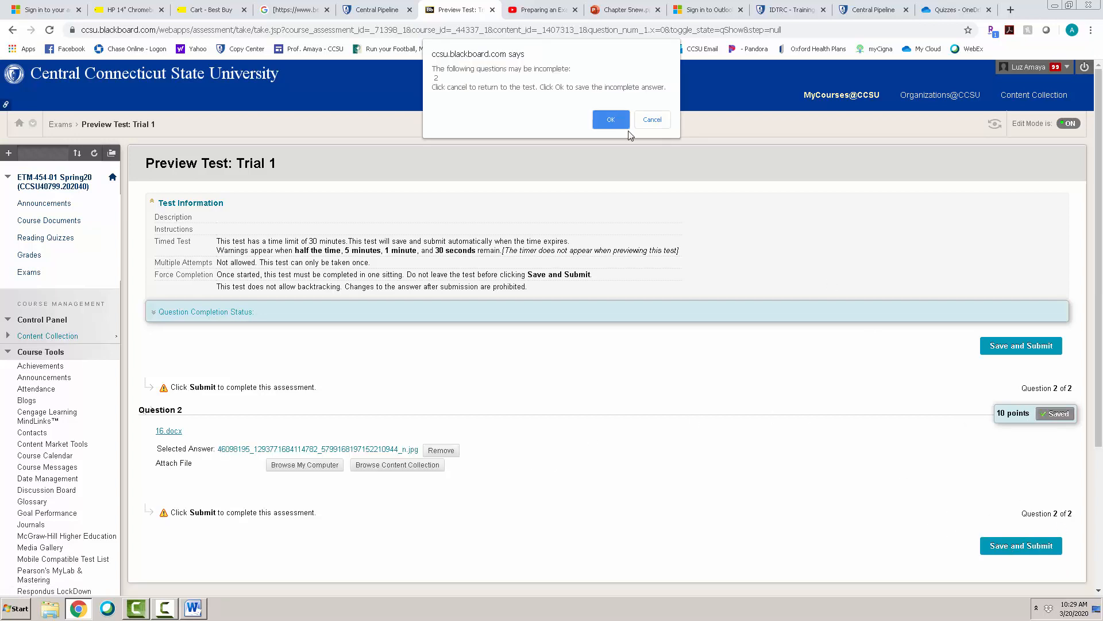
left_click(601, 116)
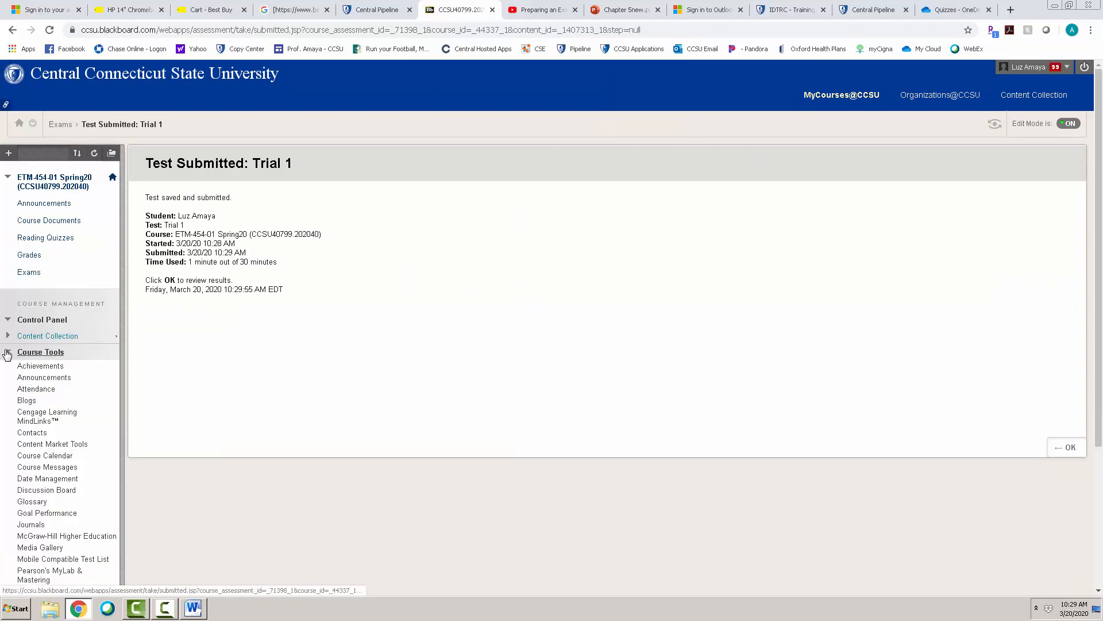
- Open the Full Grade Center and view the first listed student's Quiz 6 attempt from its grade details
left_click(29, 351)
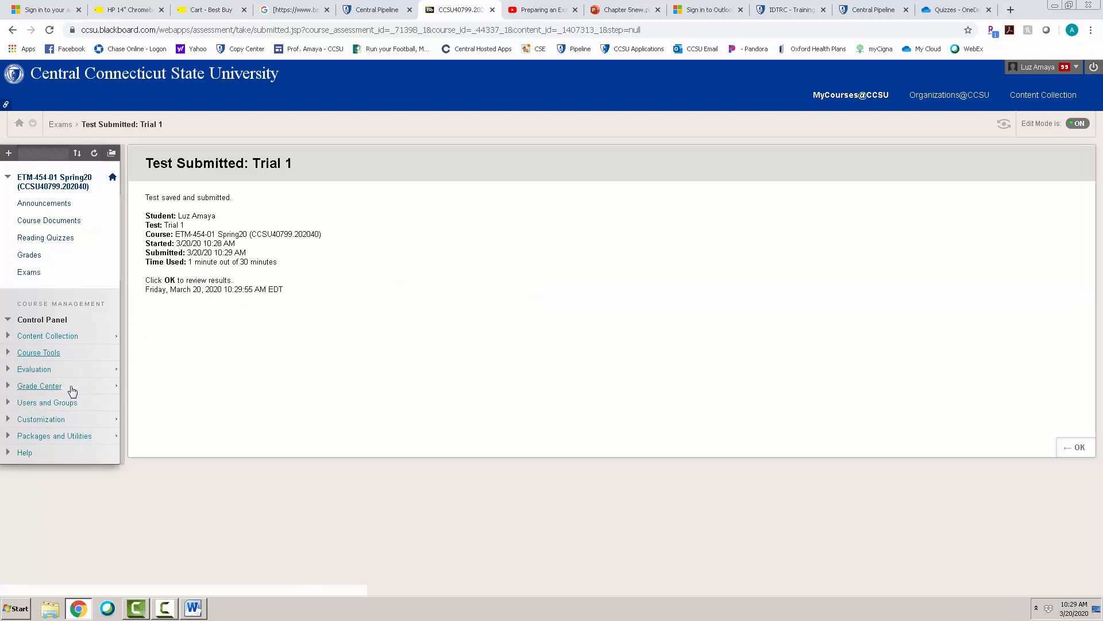
left_click(52, 389)
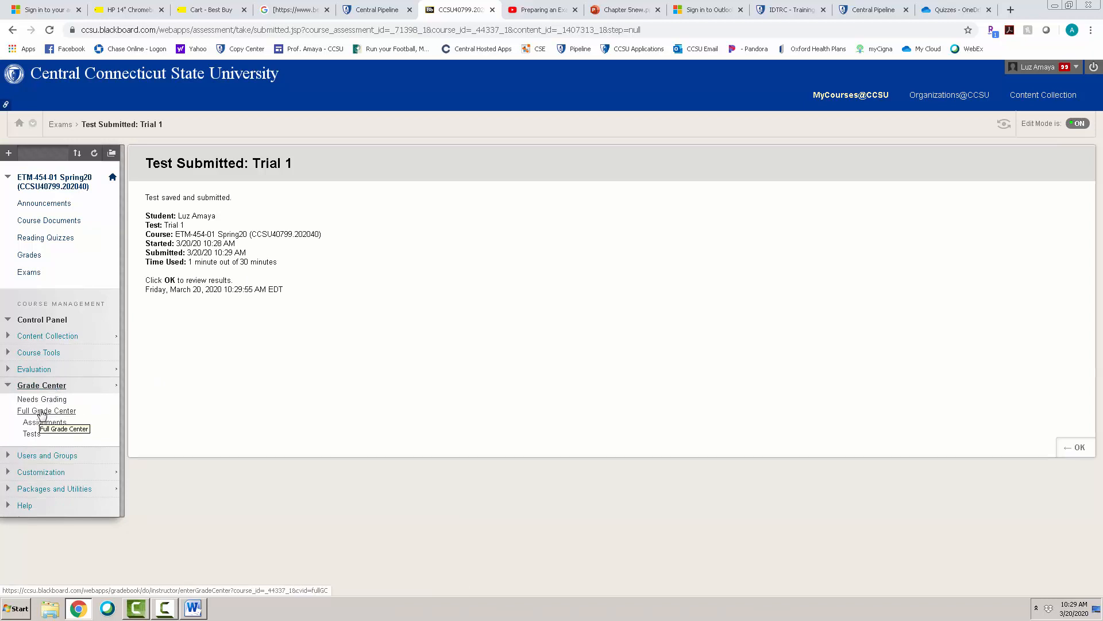
left_click(42, 412)
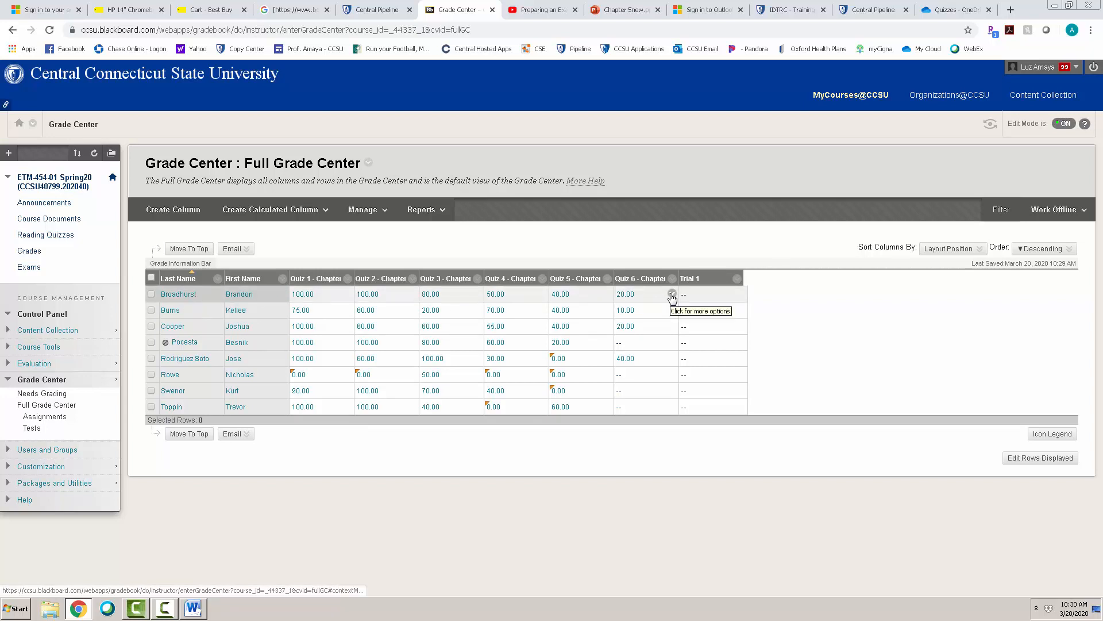
left_click(672, 294)
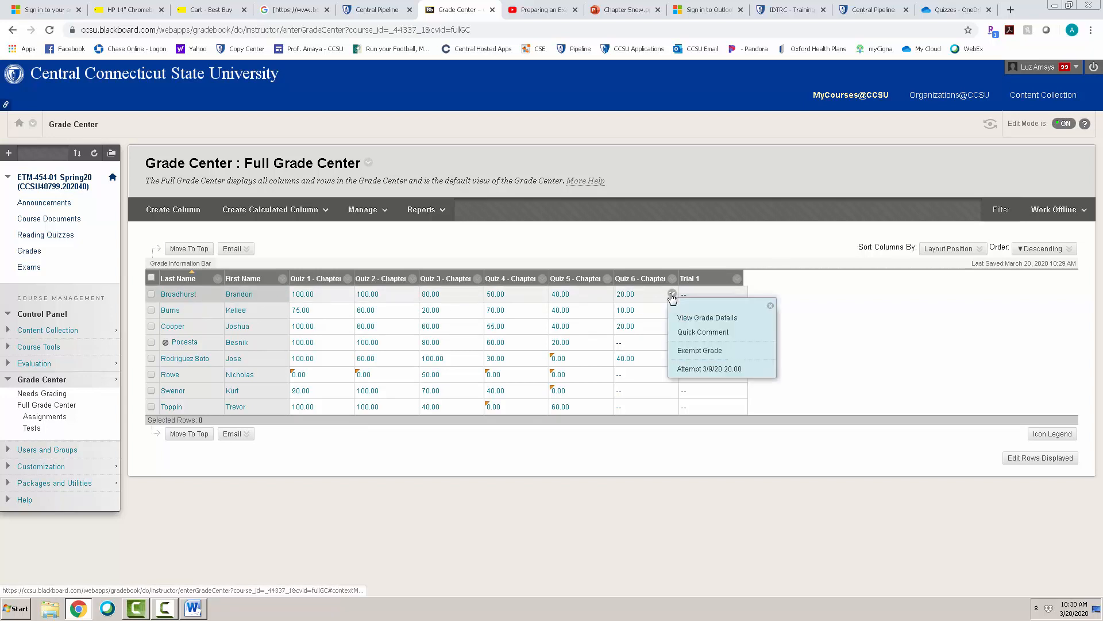
left_click(690, 319)
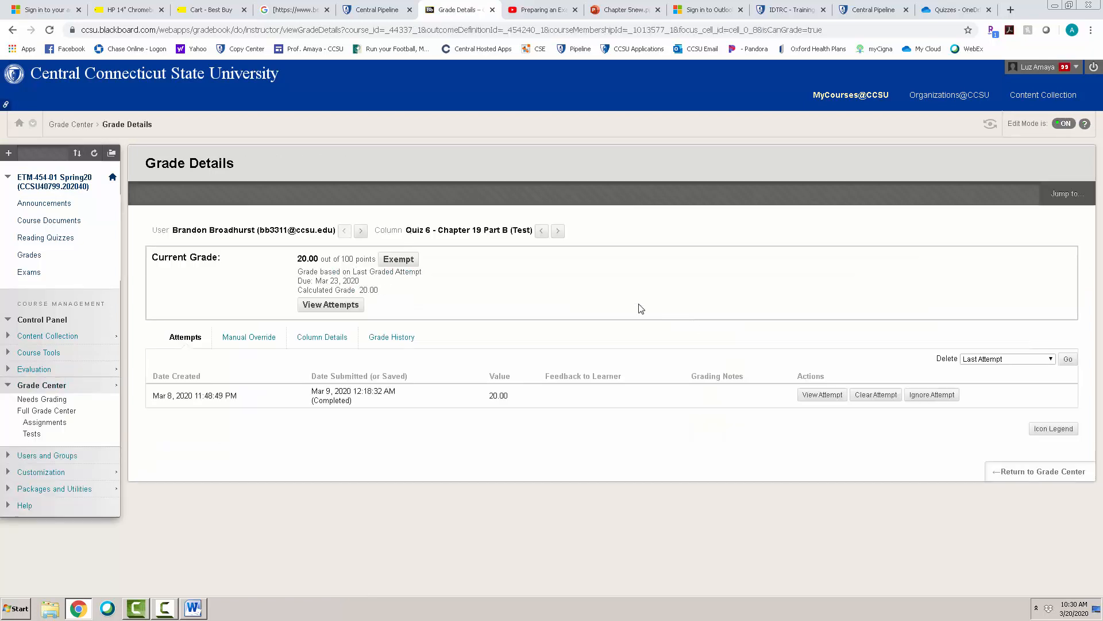
left_click(348, 311)
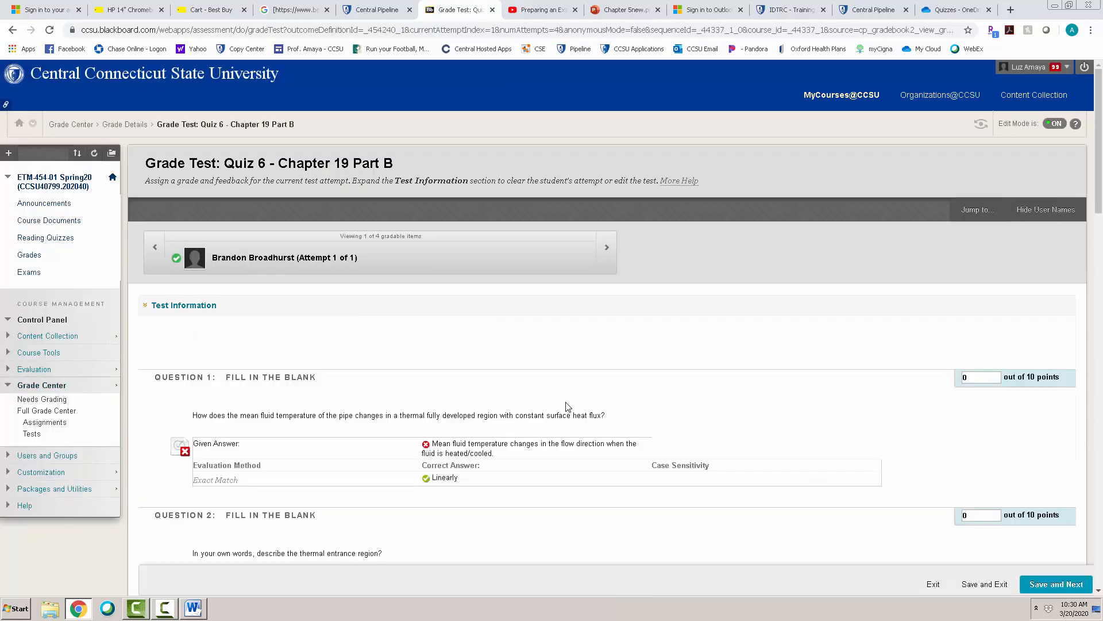
- Try a score of 10 for Question 1 of the attempt, then set it back to 0
left_click_drag(1100, 170, 1100, 210)
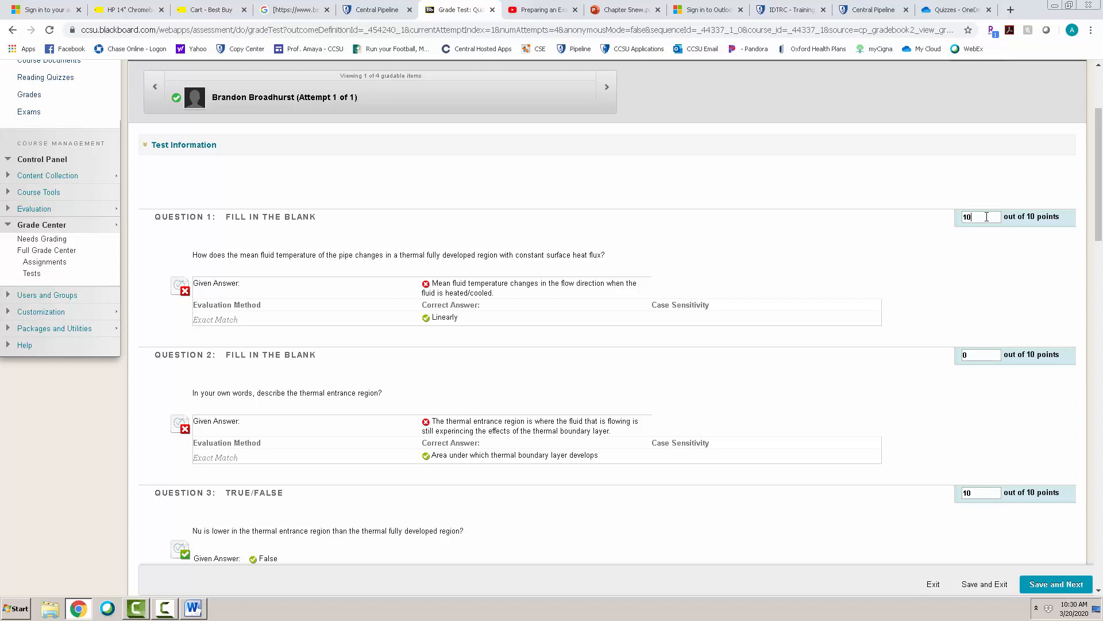
left_click_drag(986, 216, 944, 222)
- Review the attempt's remaining answers and scores down to the Feedback to Learner and Grading Notes fields
left_click_drag(1098, 212, 1098, 233)
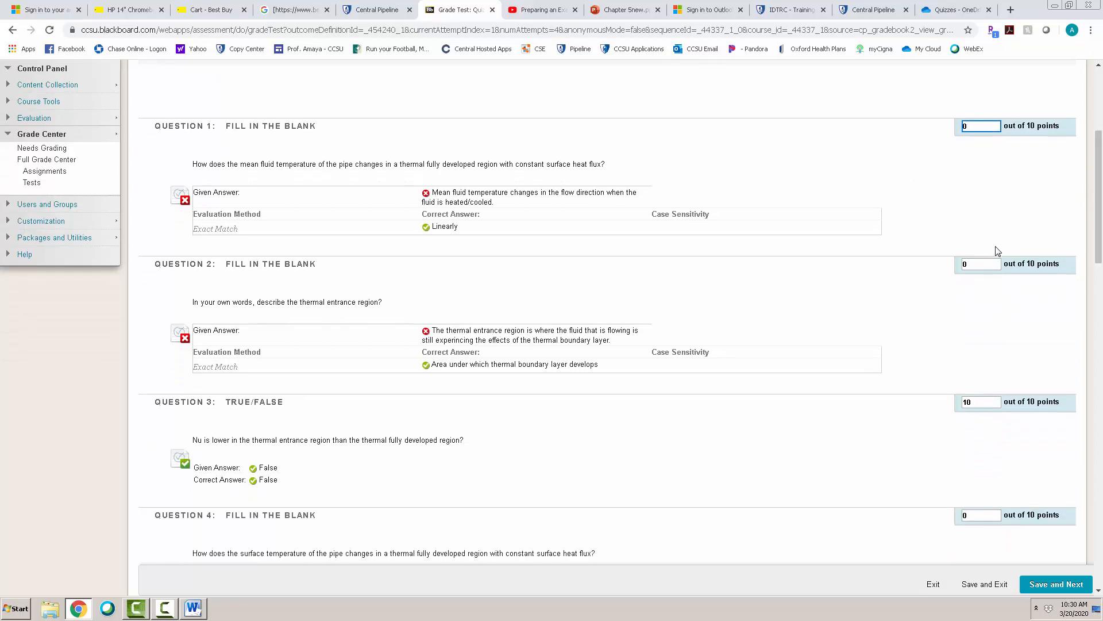
left_click(1098, 340)
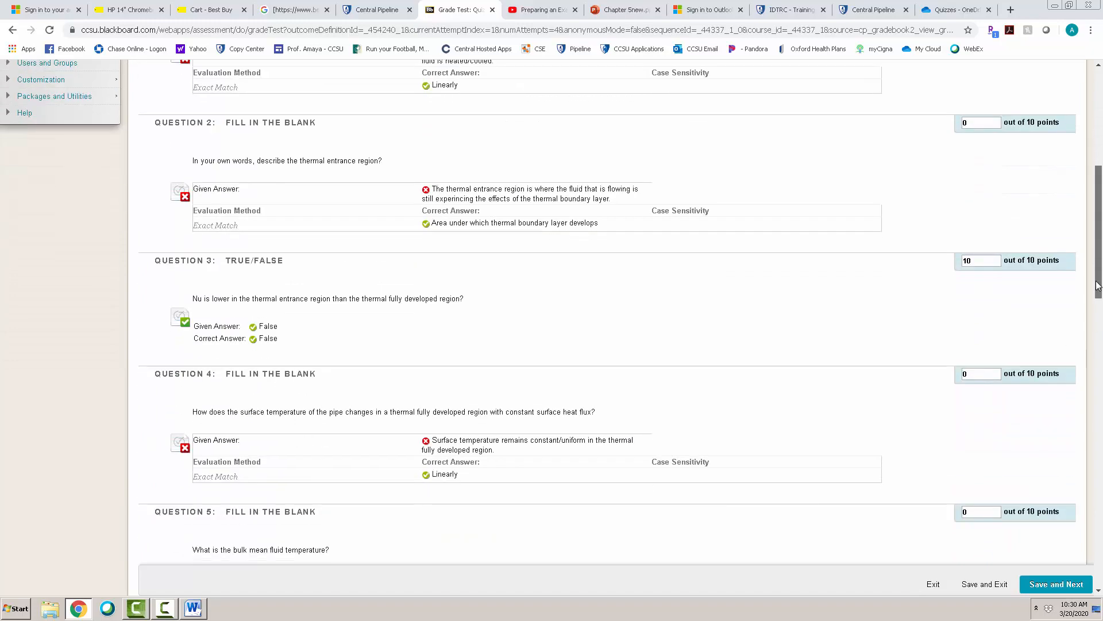
left_click_drag(1098, 345, 1099, 423)
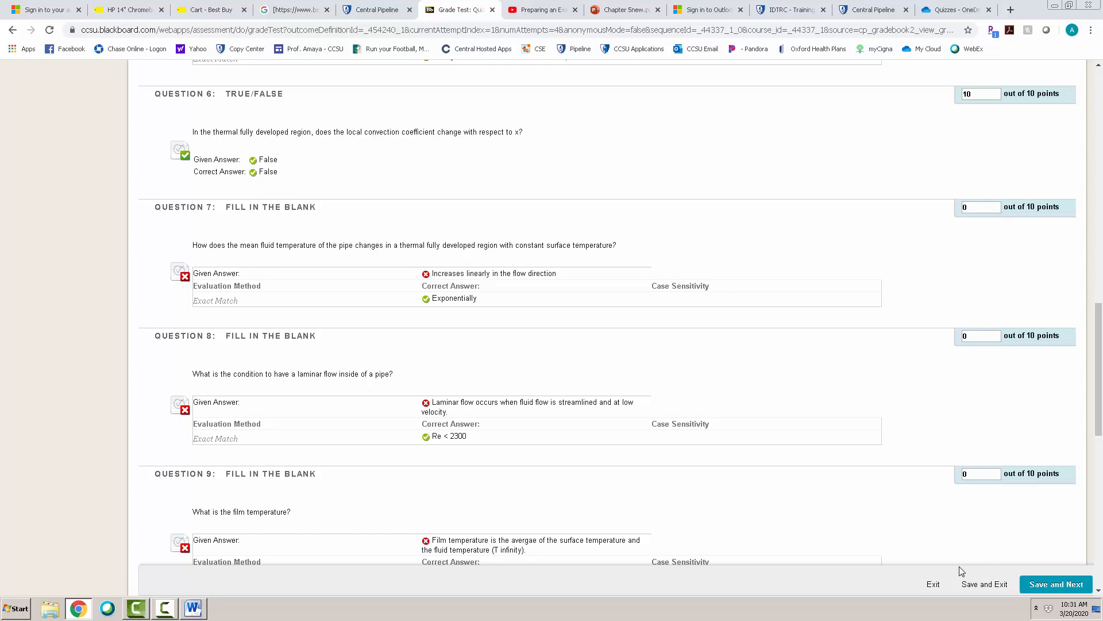
left_click_drag(1098, 416, 1099, 559)
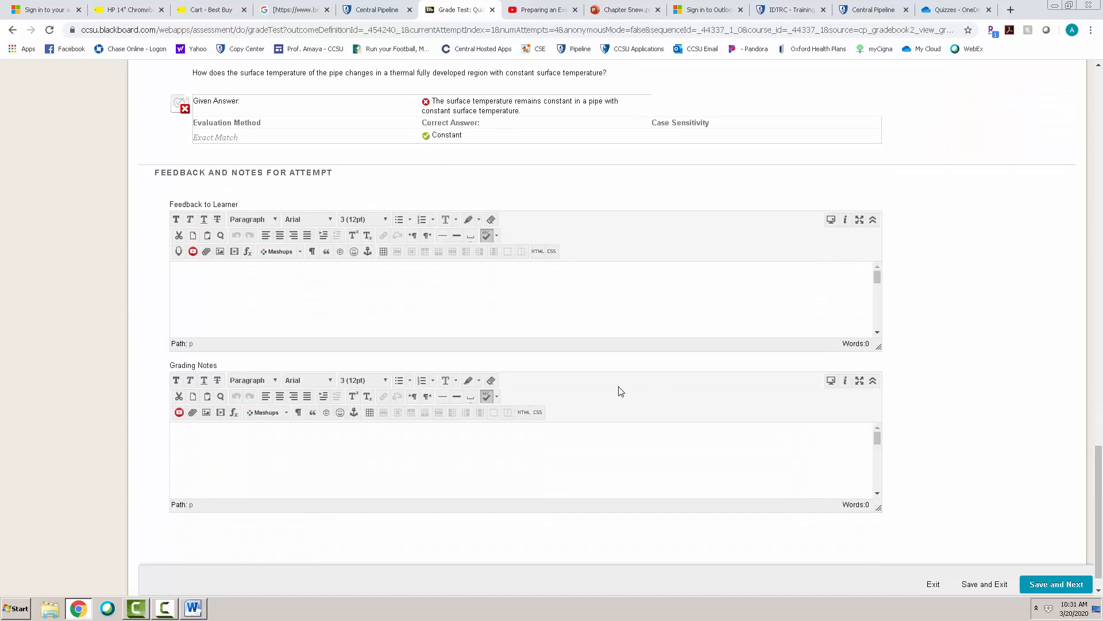
left_click(336, 314)
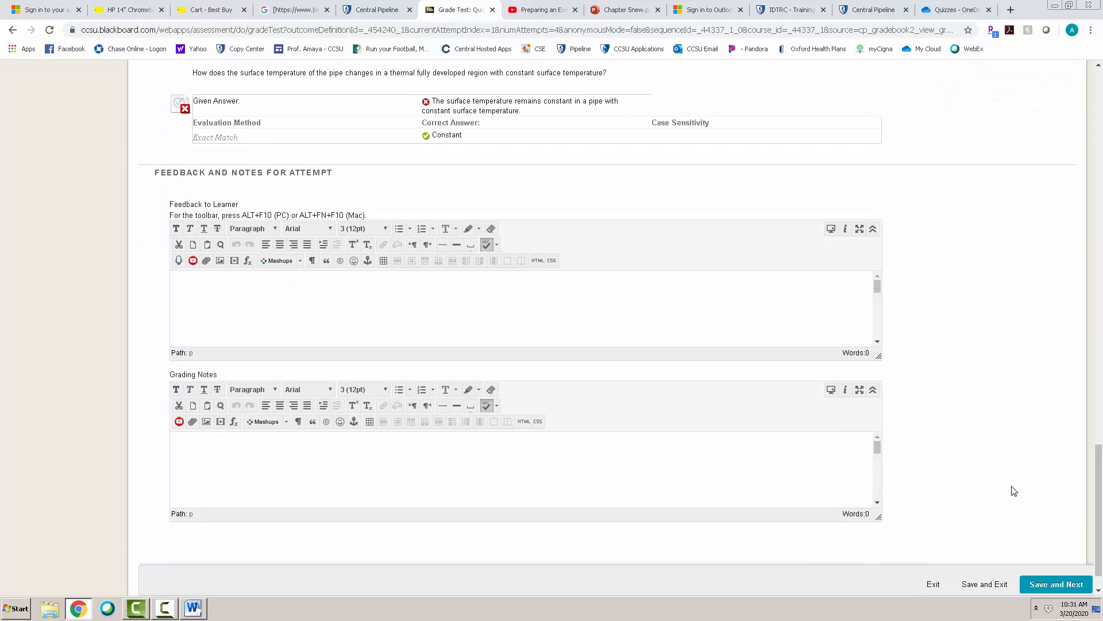
left_click_drag(1098, 498, 1099, 510)
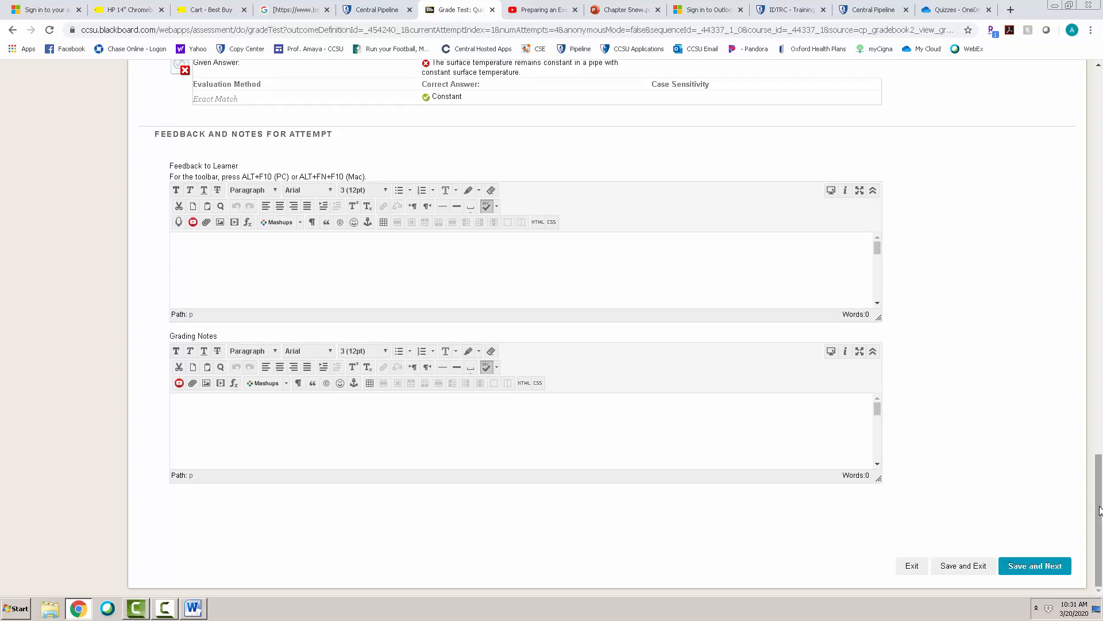
- Exit the attempt without saving and go back through the Grade Center to the Exams content area
left_click(912, 568)
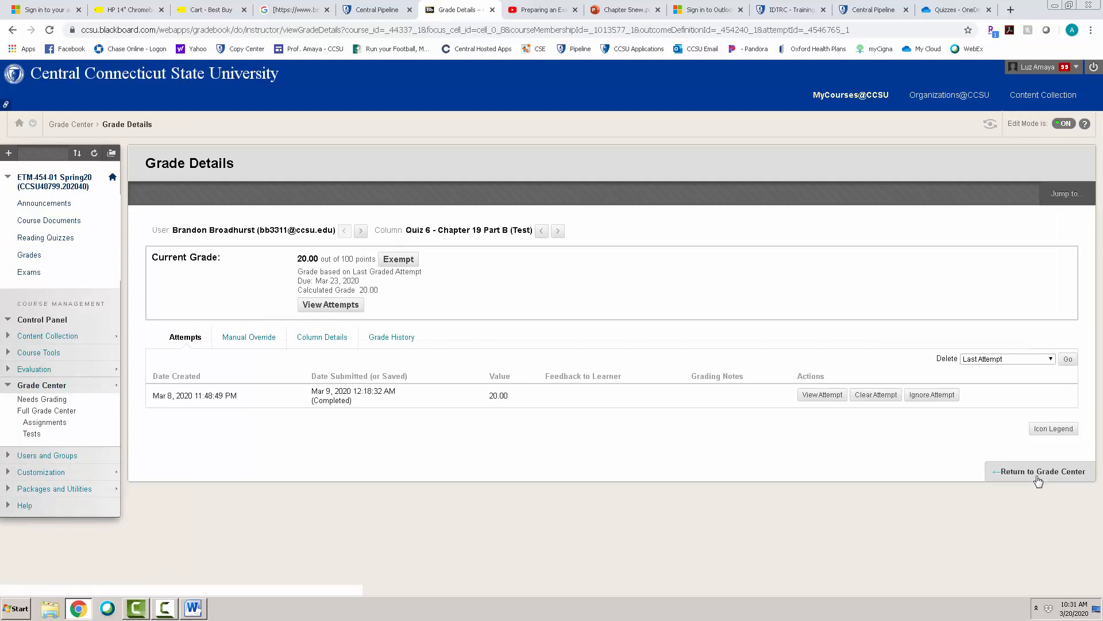
left_click(1011, 472)
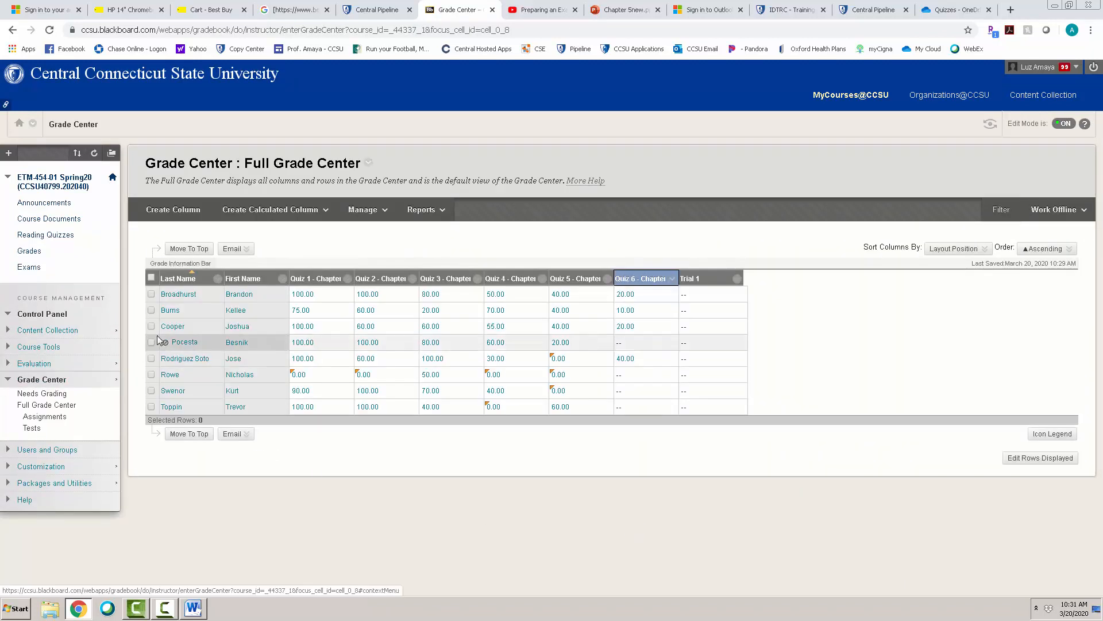
left_click(29, 267)
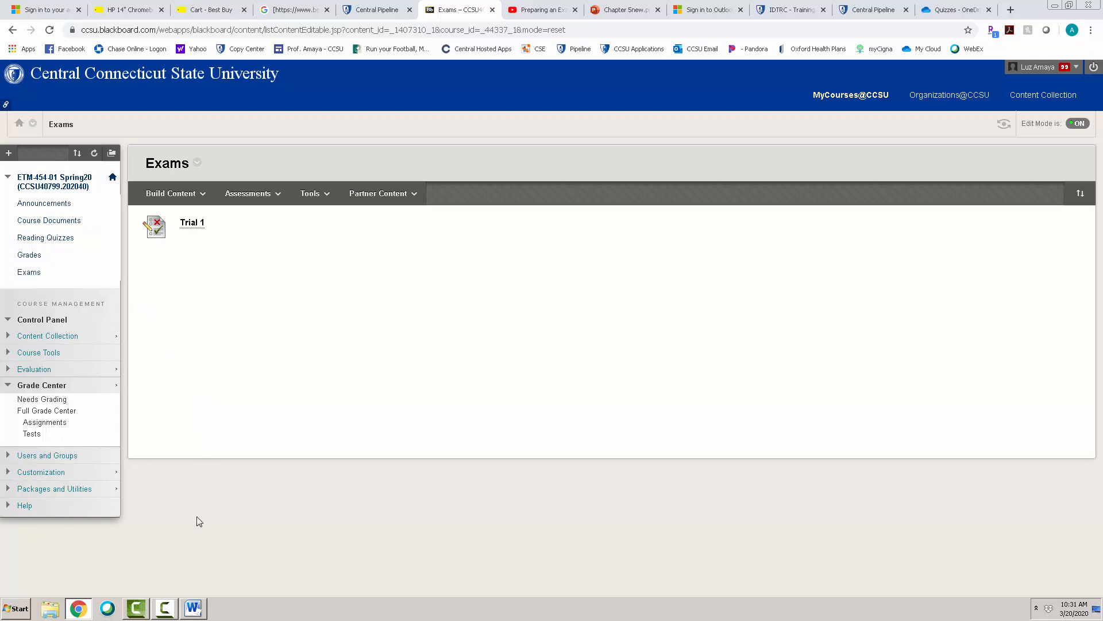
left_click(163, 611)
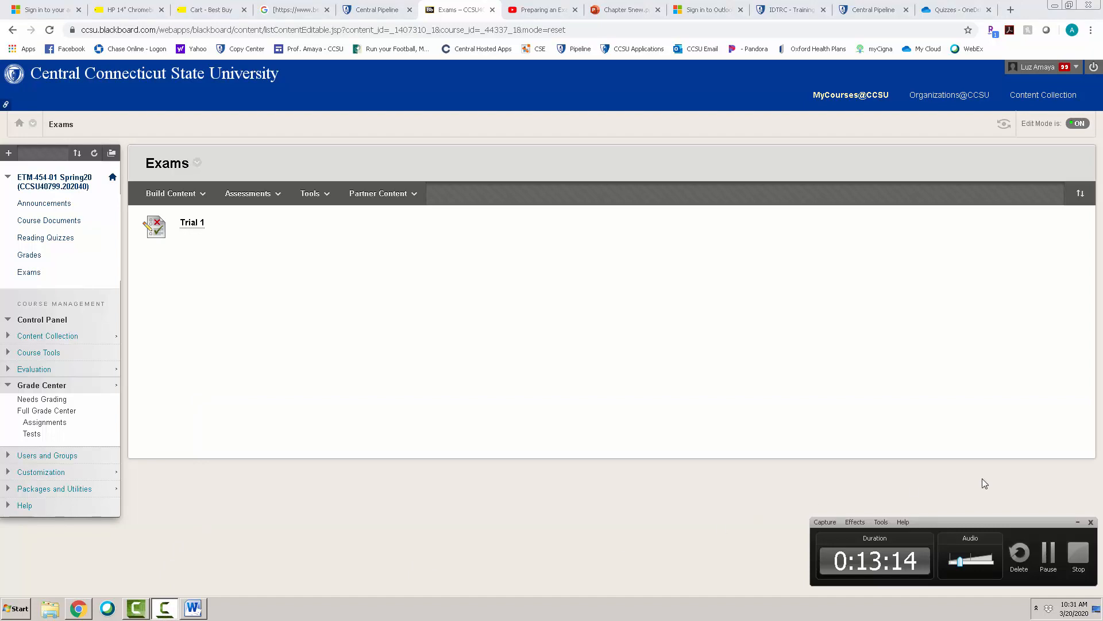